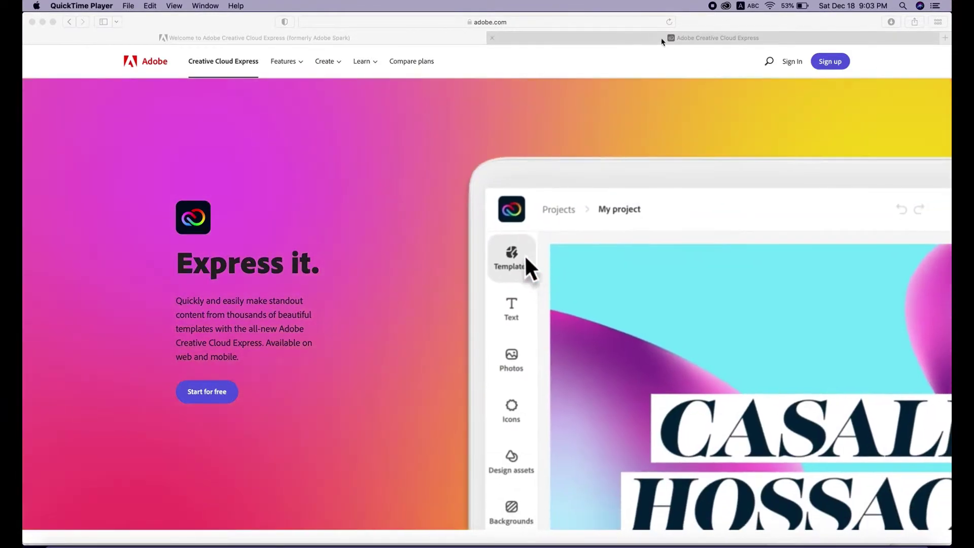
# Step: Switch to the Adobe Creative Cloud Express home page and look over its create-new and quick-action options
pyautogui.click(644, 39)
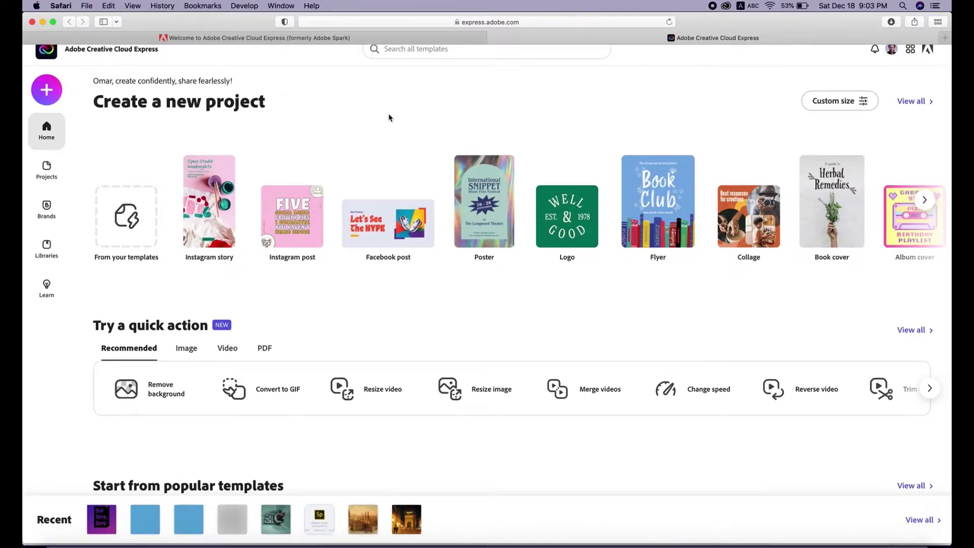
pyautogui.click(47, 91)
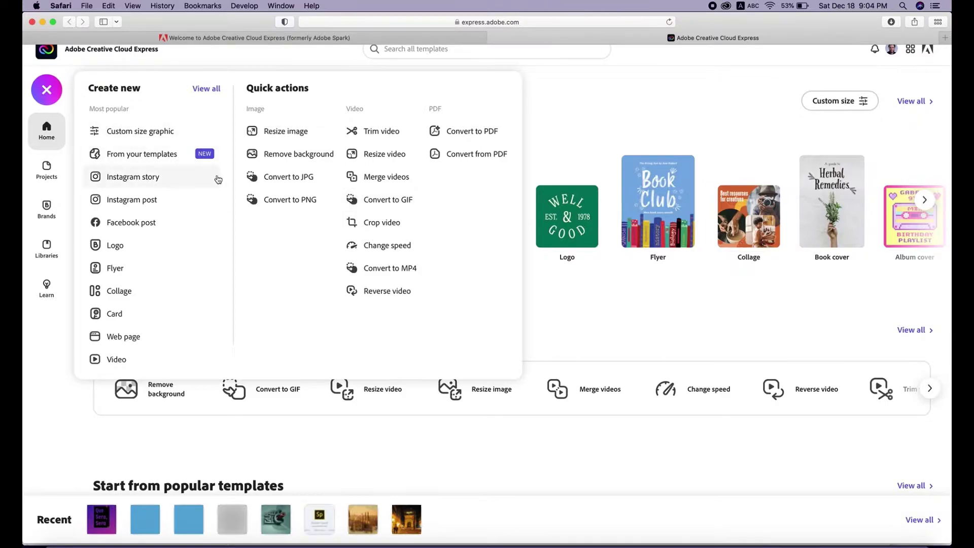
pyautogui.click(568, 106)
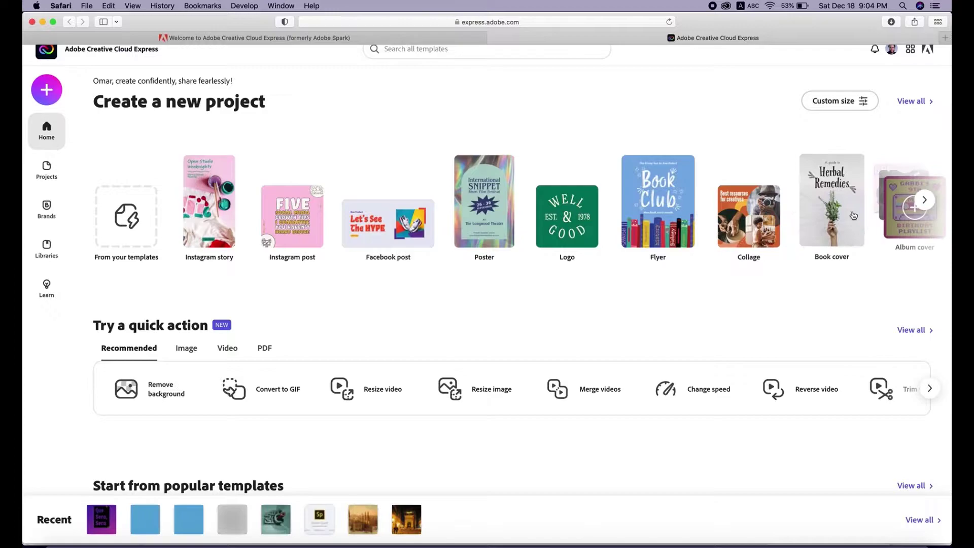
# Step: Browse the home page's project types, quick actions and template categories, and review the create-new options again
pyautogui.click(924, 199)
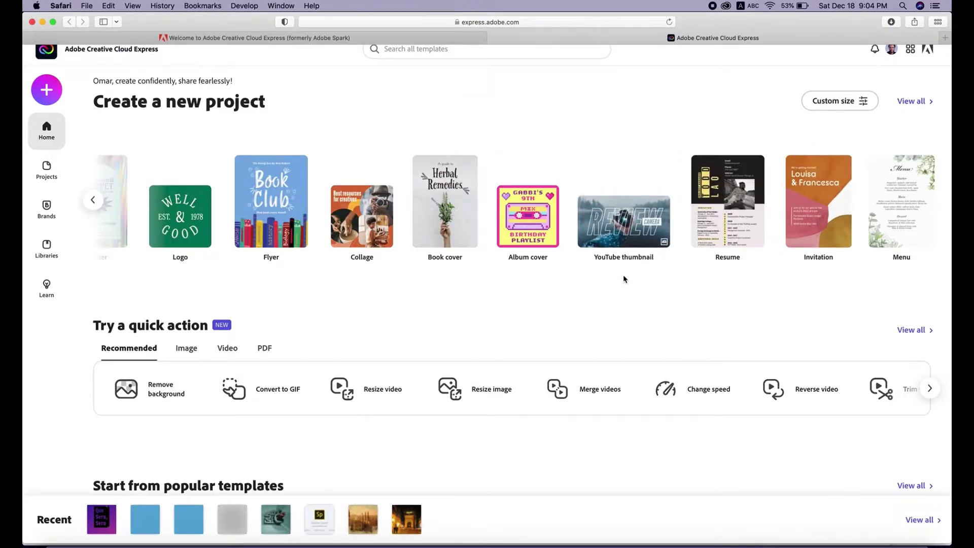
pyautogui.scroll(-10, 623, 275)
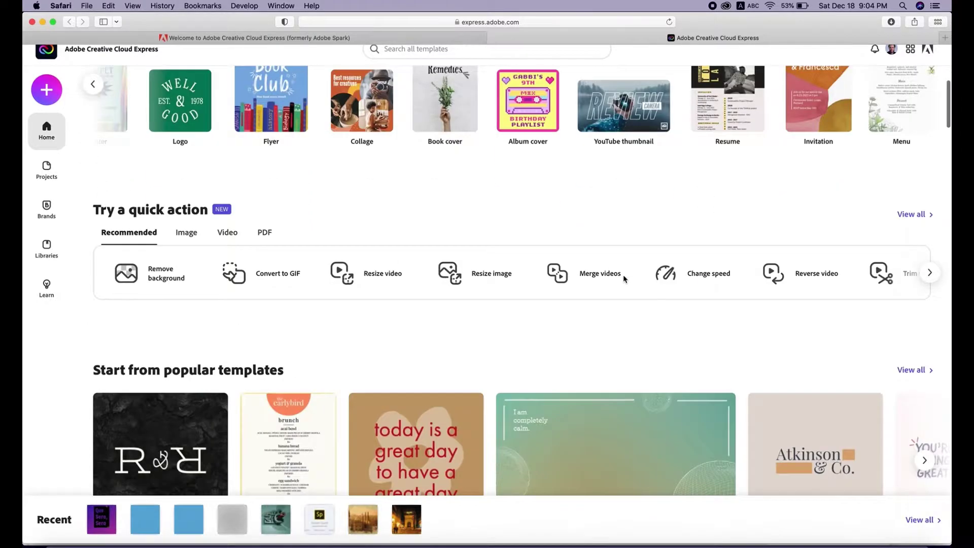
pyautogui.scroll(-15, 624, 278)
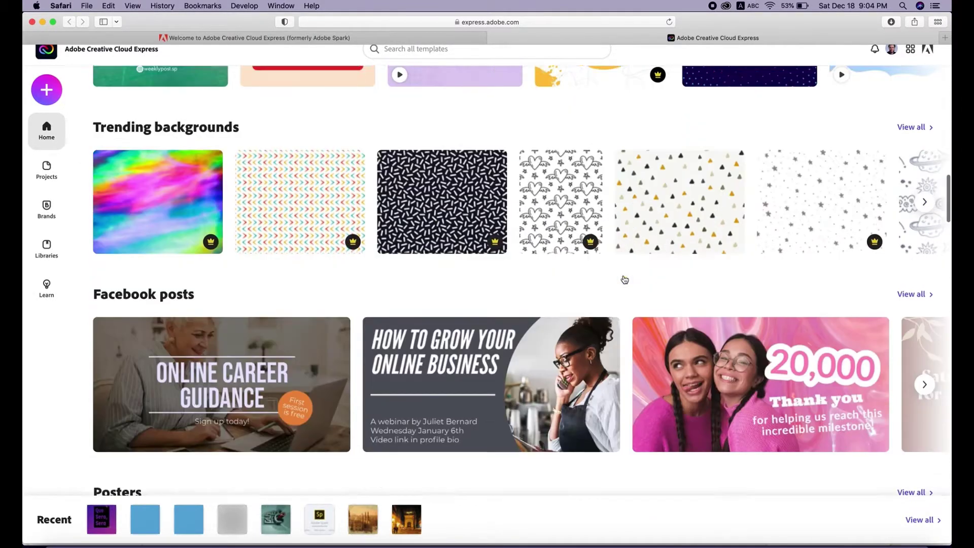
pyautogui.scroll(-12, 624, 278)
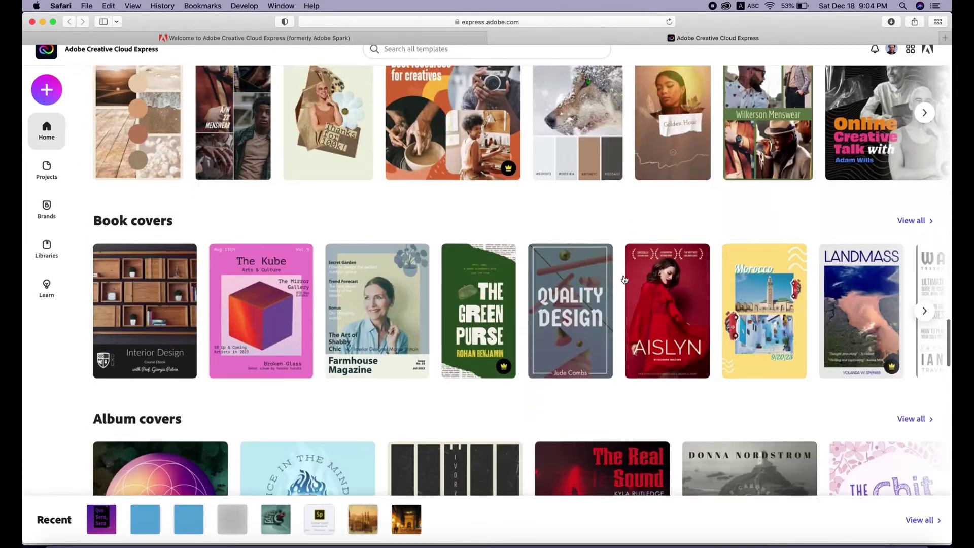
pyautogui.scroll(15, 624, 278)
pyautogui.scroll(15, 624, 278)
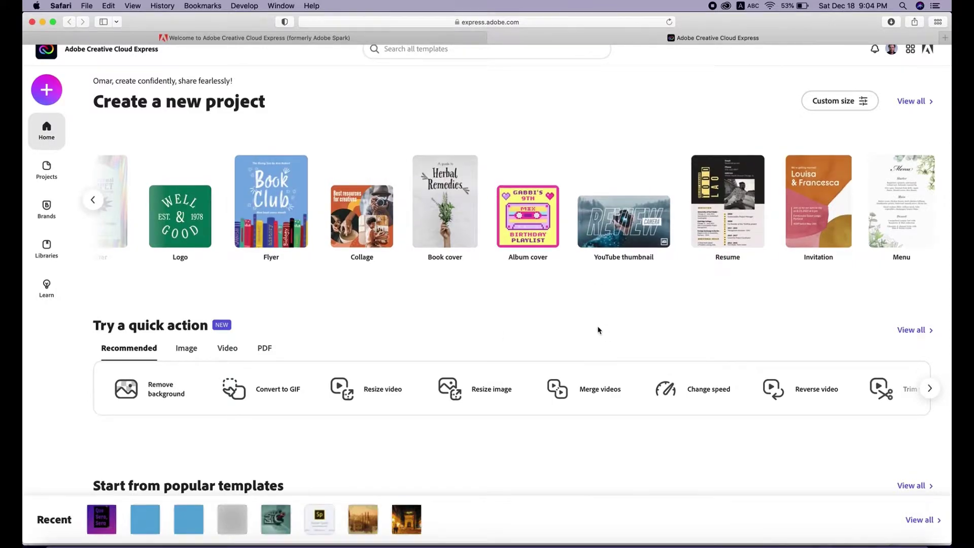
pyautogui.click(48, 93)
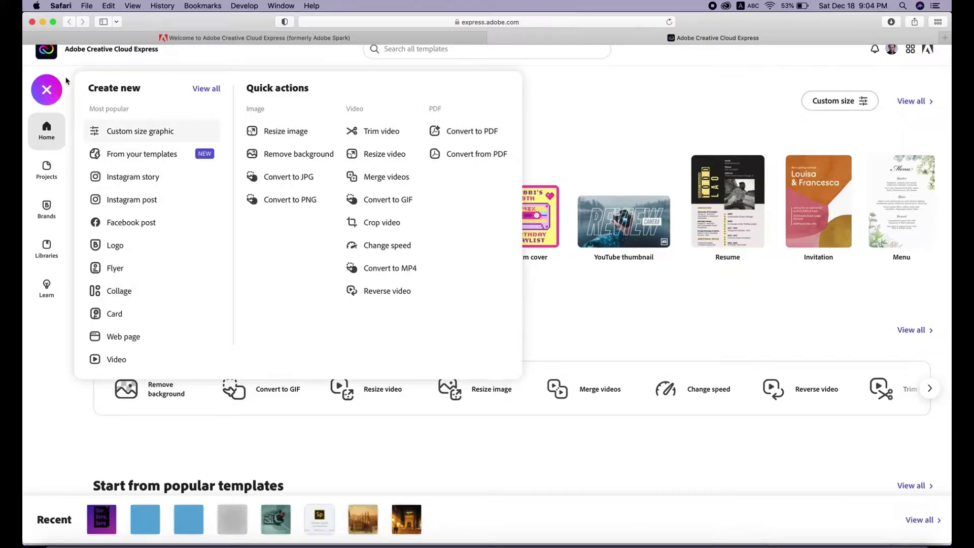
pyautogui.click(66, 81)
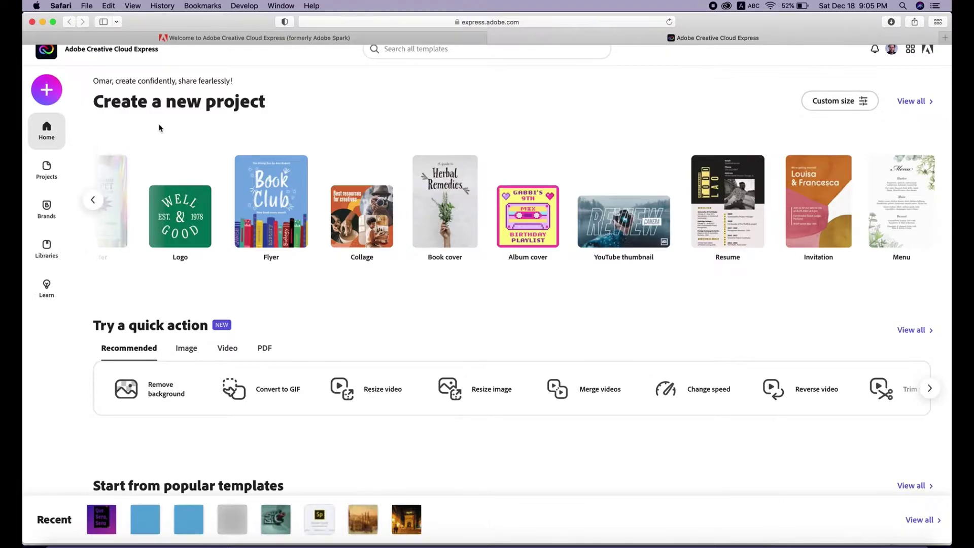
pyautogui.scroll(1, 160, 127)
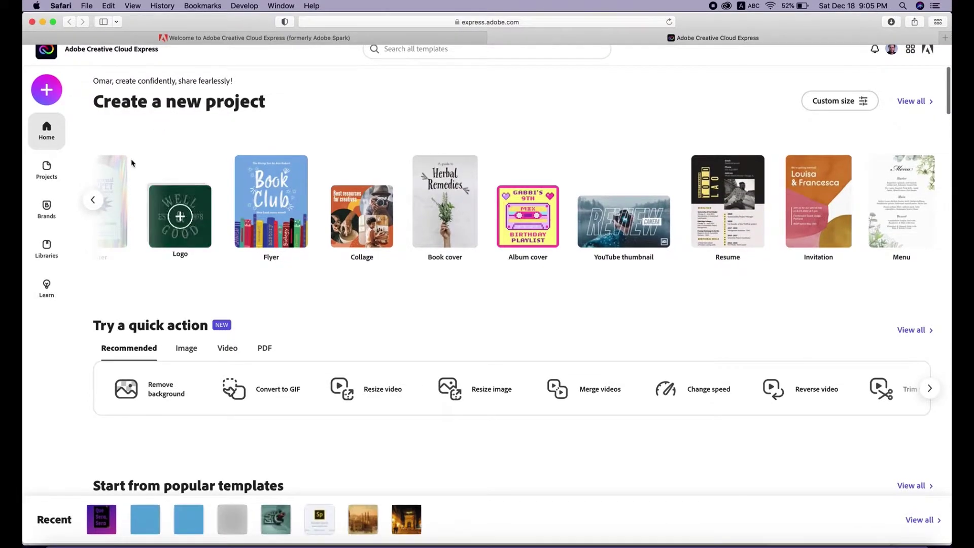
# Step: Open the Brands page and set the brand color to #BF4040
pyautogui.click(42, 215)
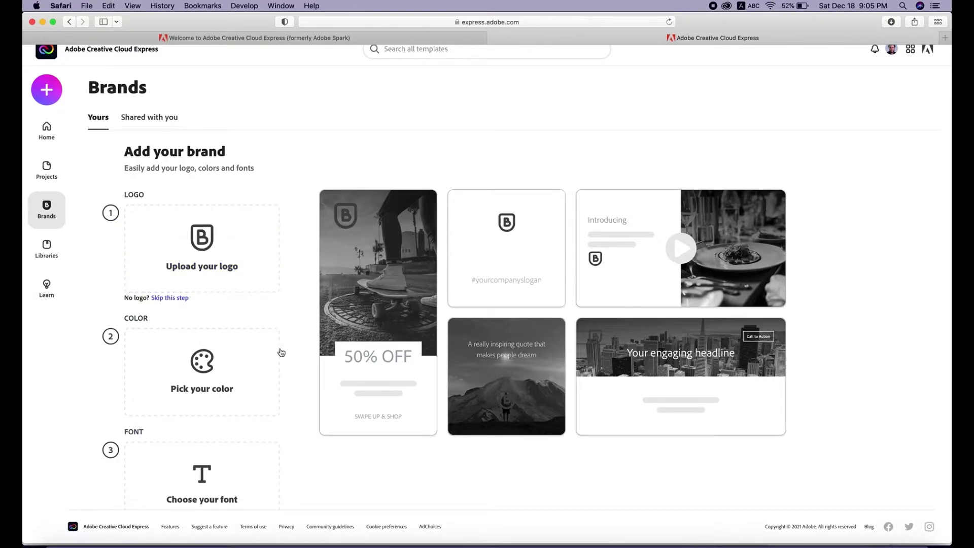
pyautogui.click(202, 366)
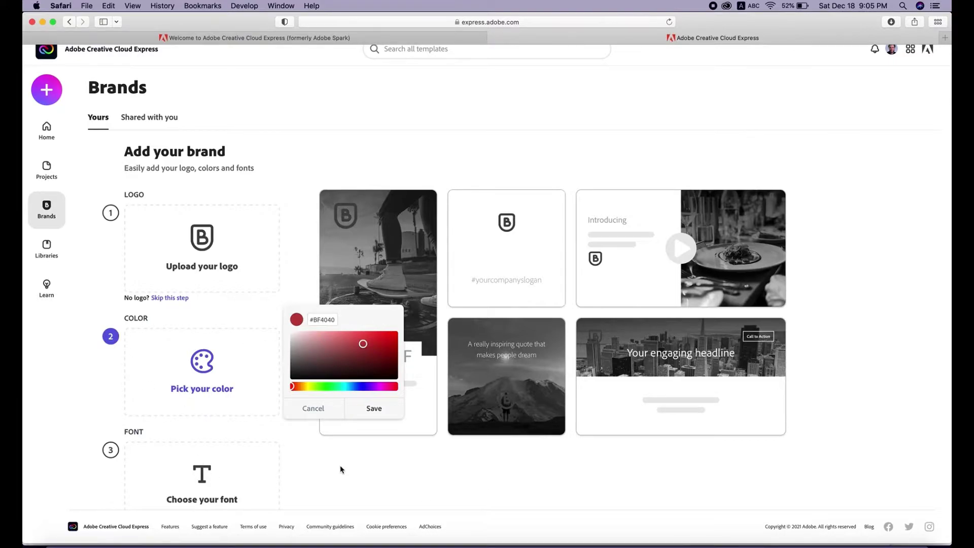
pyautogui.click(307, 473)
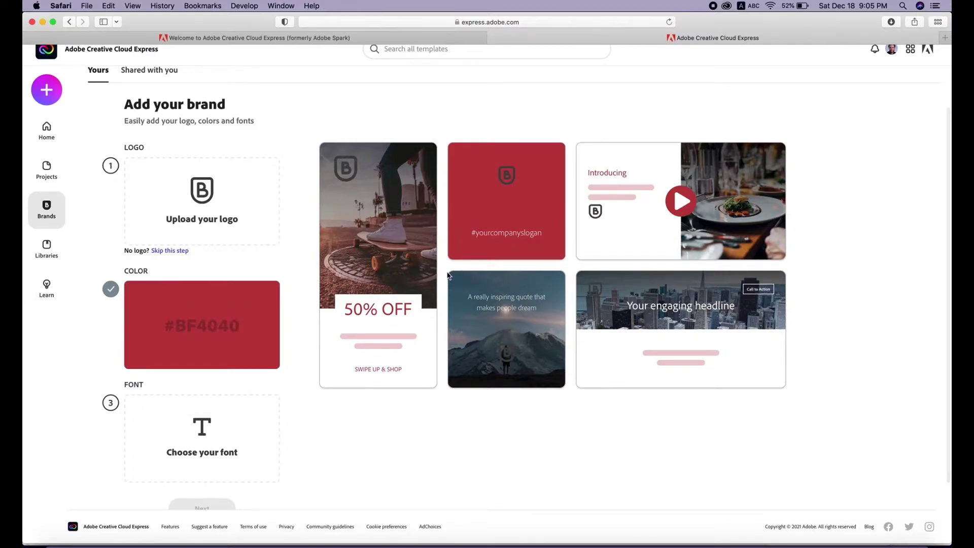
# Step: Review the brand previews, view the Libraries page and return to Brands
pyautogui.scroll(-2, 254, 457)
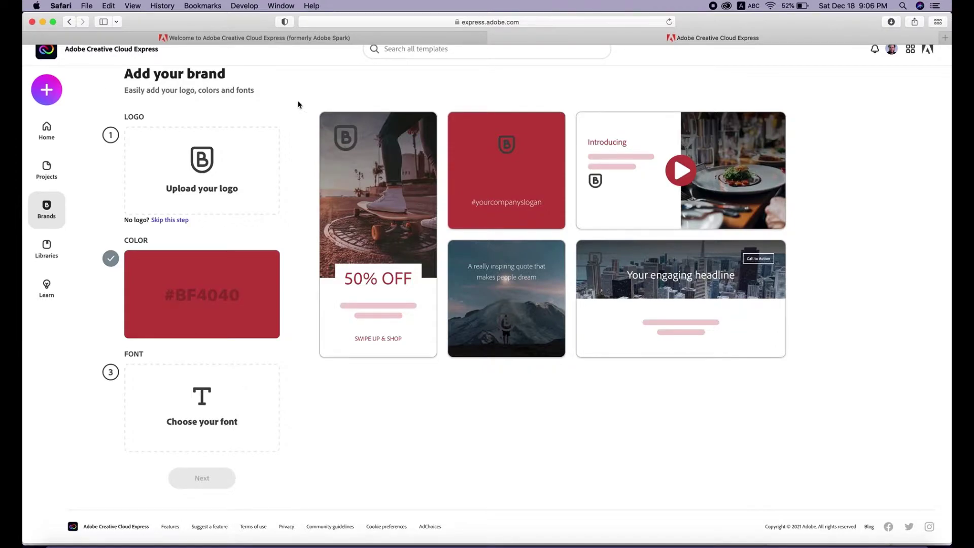
pyautogui.click(52, 252)
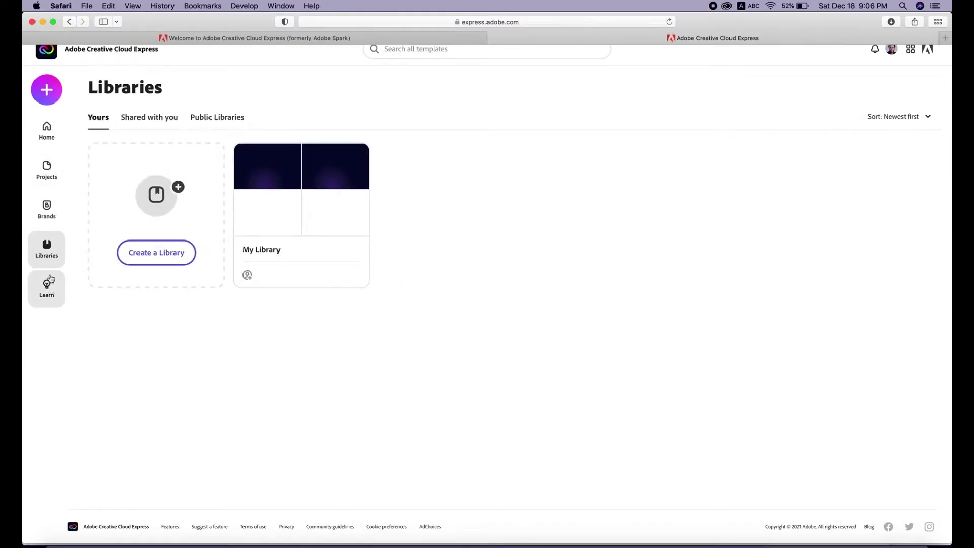
pyautogui.click(53, 207)
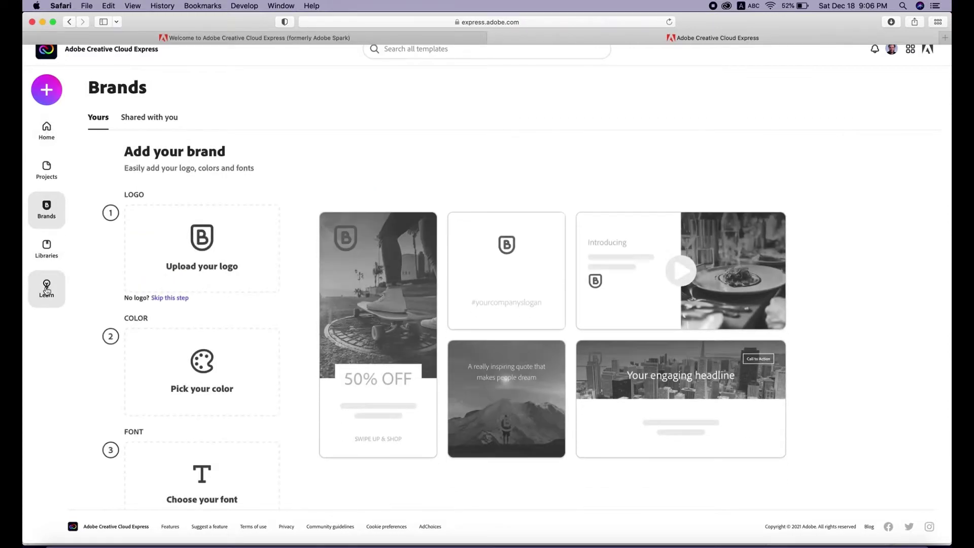
pyautogui.click(53, 96)
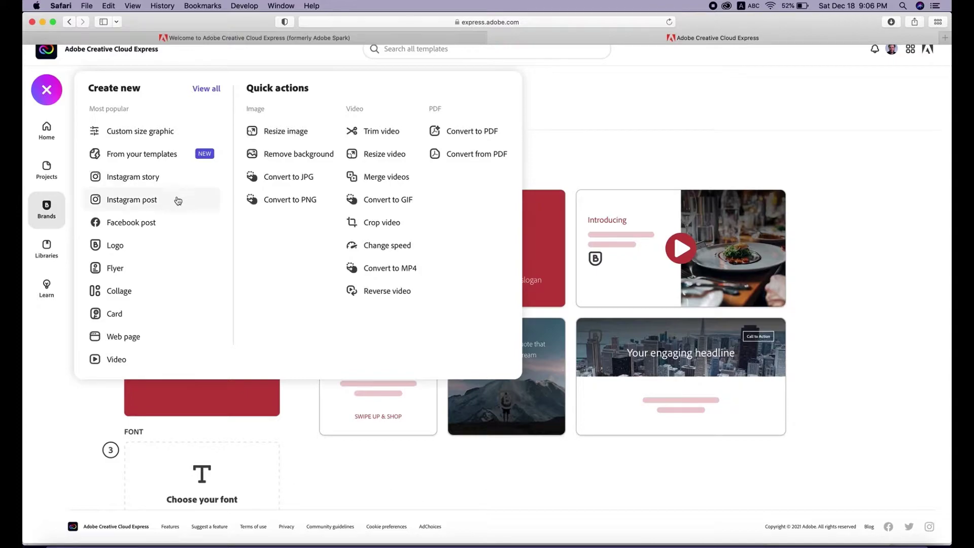
pyautogui.click(158, 220)
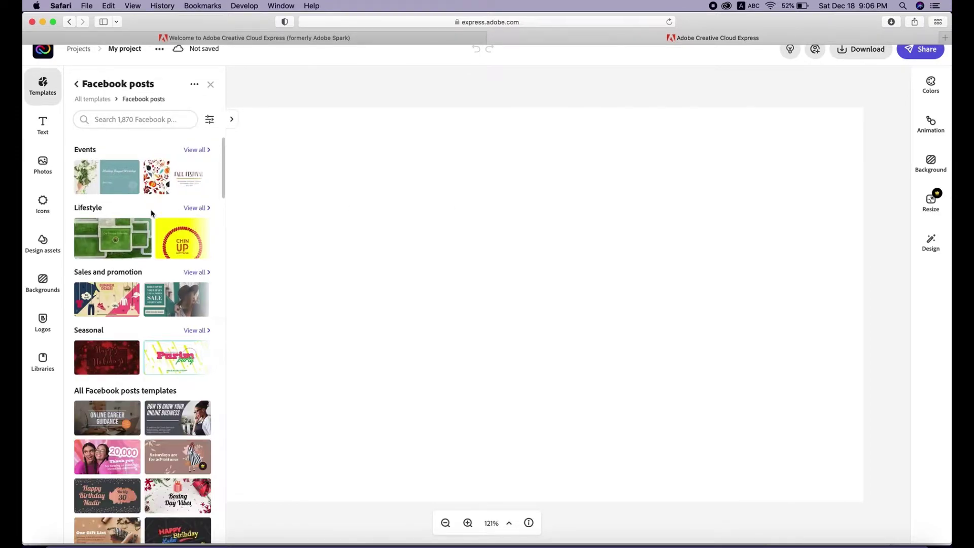
pyautogui.scroll(-5, 164, 315)
pyautogui.scroll(-20, 160, 359)
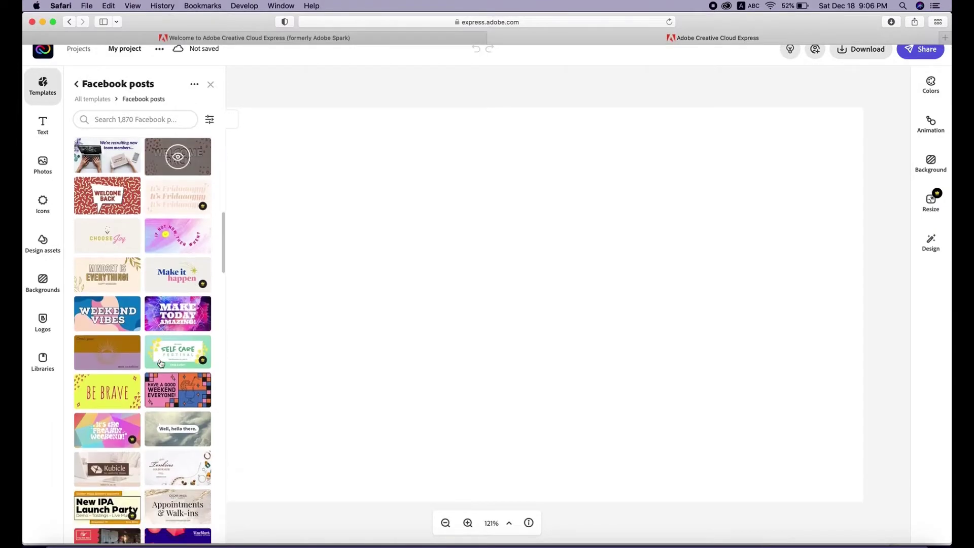
pyautogui.scroll(-20, 161, 362)
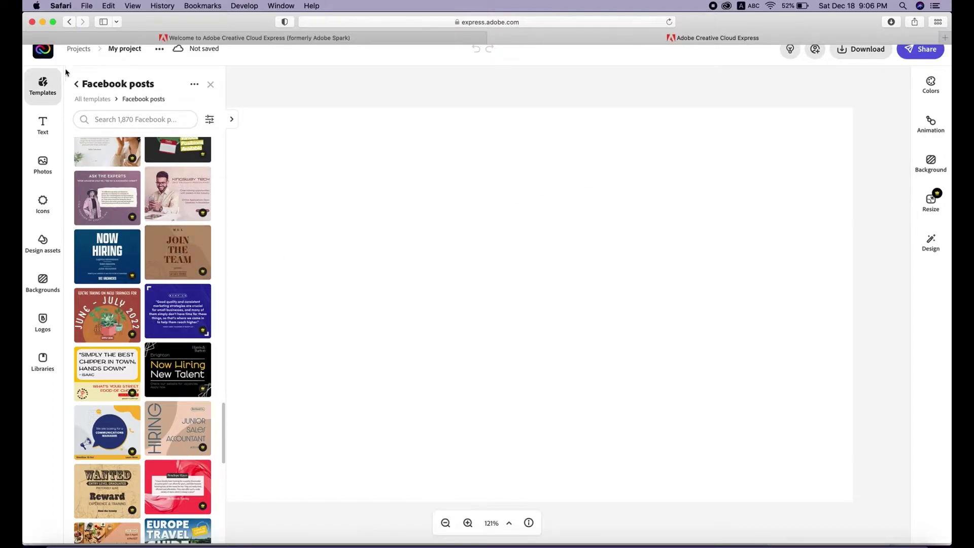
pyautogui.click(69, 21)
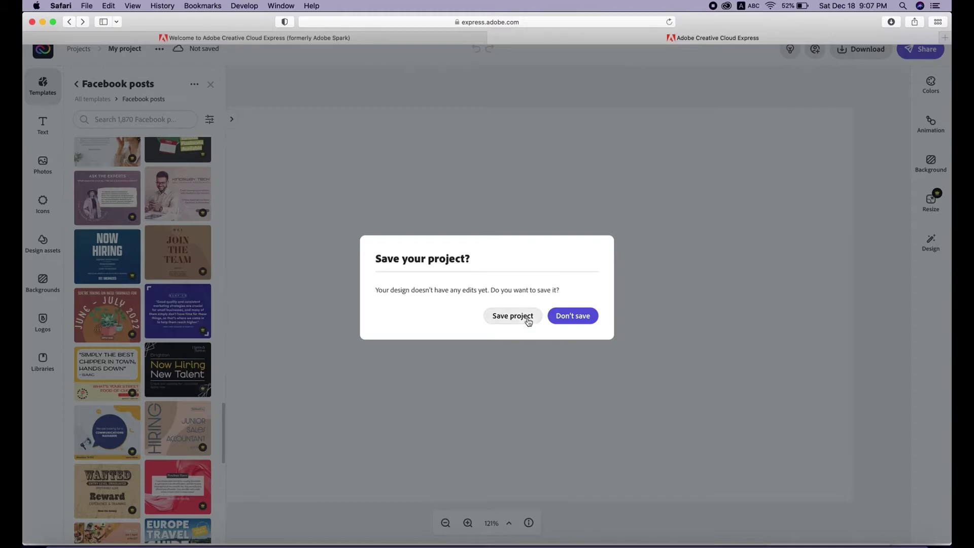
pyautogui.click(571, 317)
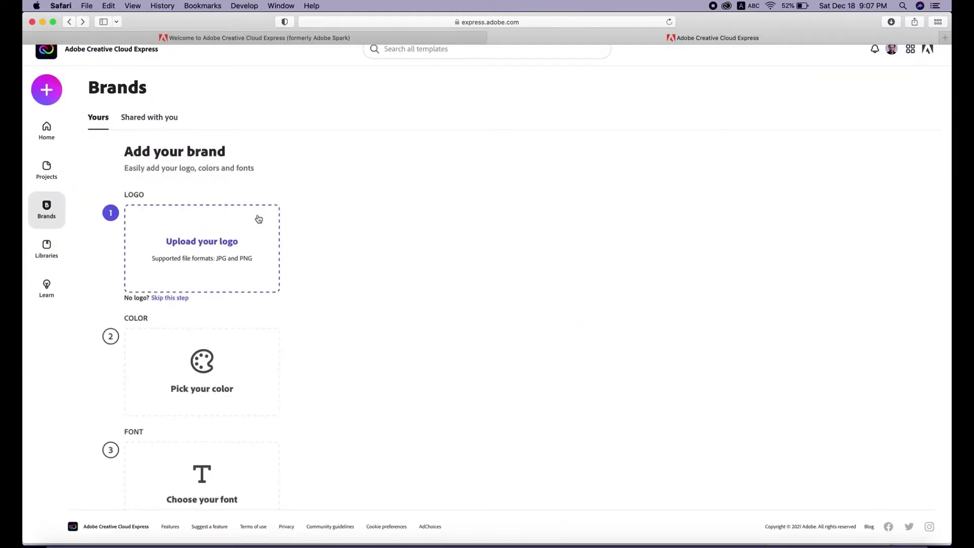
# Step: Return to the home page and start a new Facebook post project
pyautogui.click(46, 129)
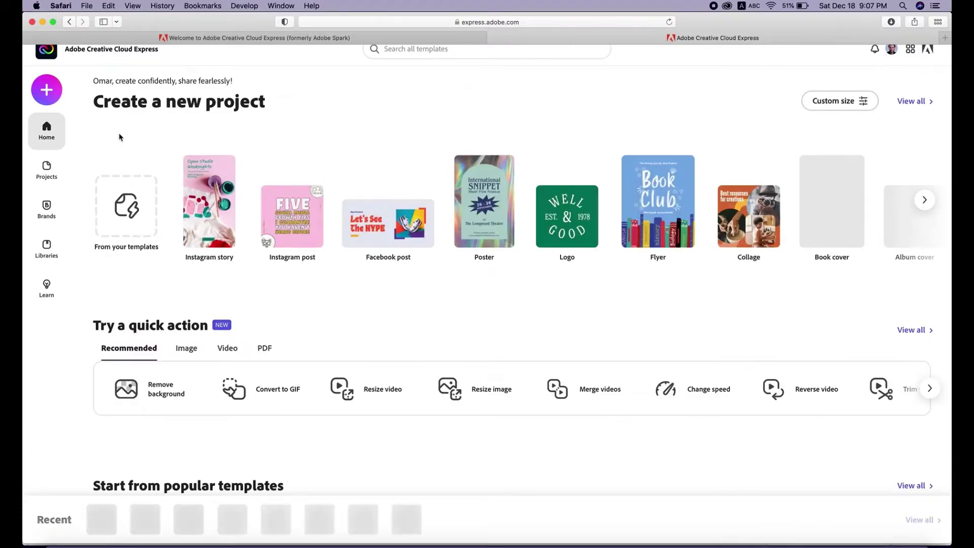
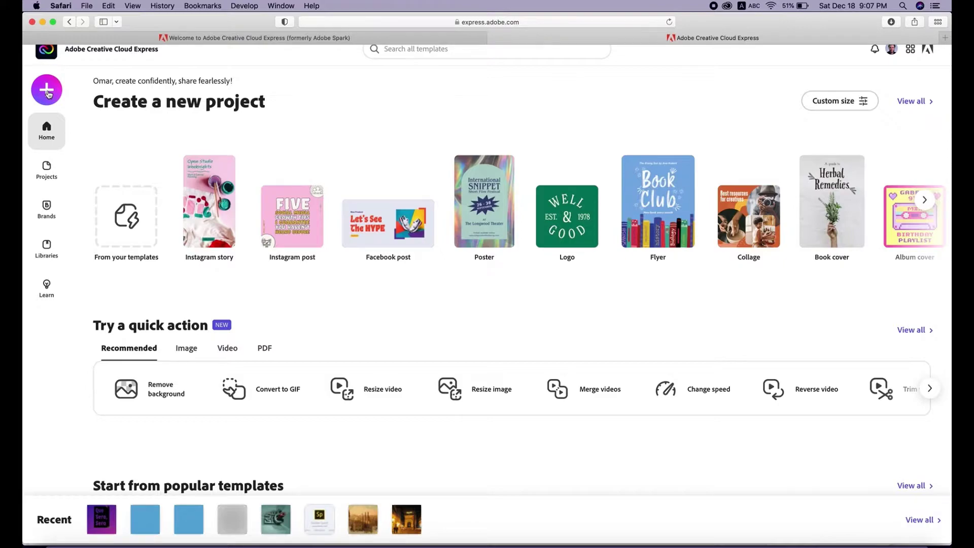
pyautogui.moveTo(657, 215)
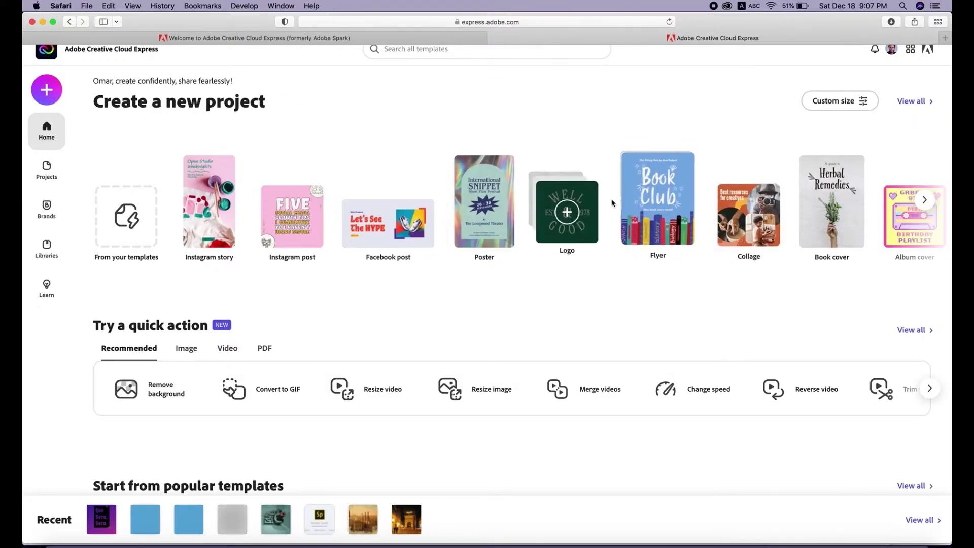
pyautogui.click(46, 89)
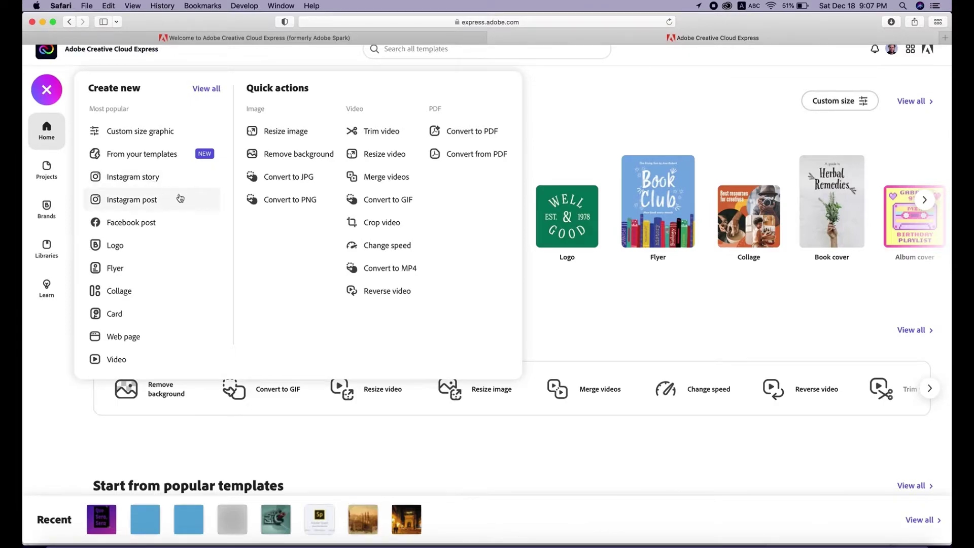
pyautogui.click(160, 222)
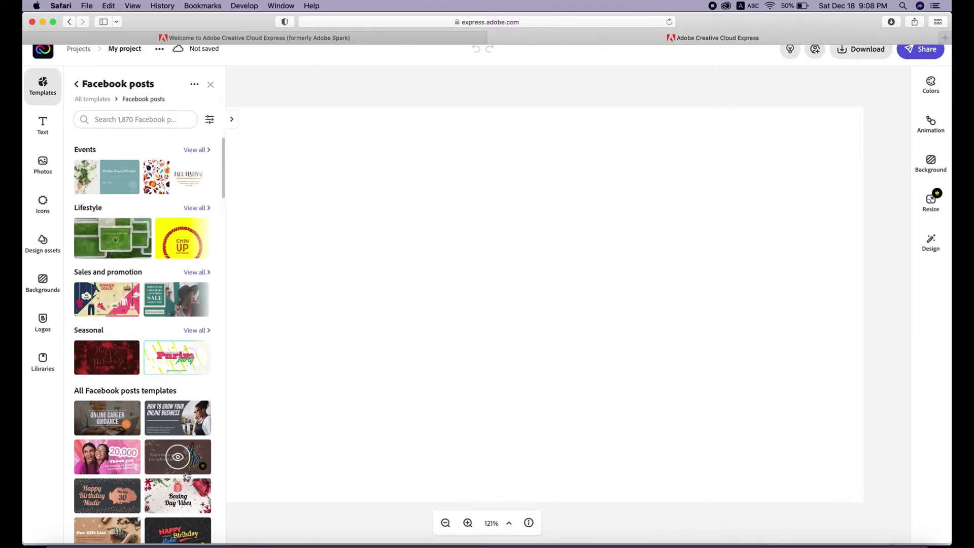
# Step: Browse the Facebook post templates and apply the blue "Want to join an exciting team?" template
pyautogui.scroll(-15, 187, 474)
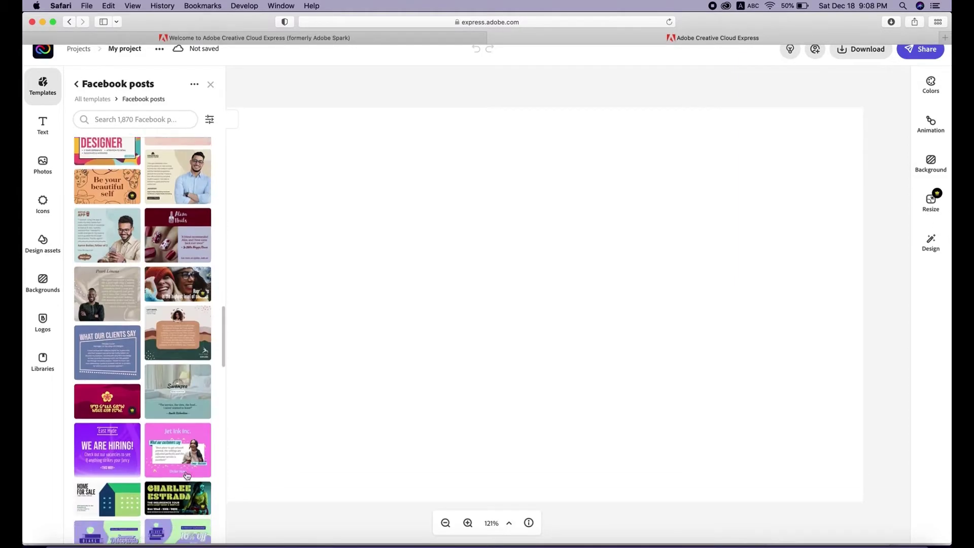
pyautogui.scroll(-5, 187, 474)
pyautogui.scroll(-2, 187, 475)
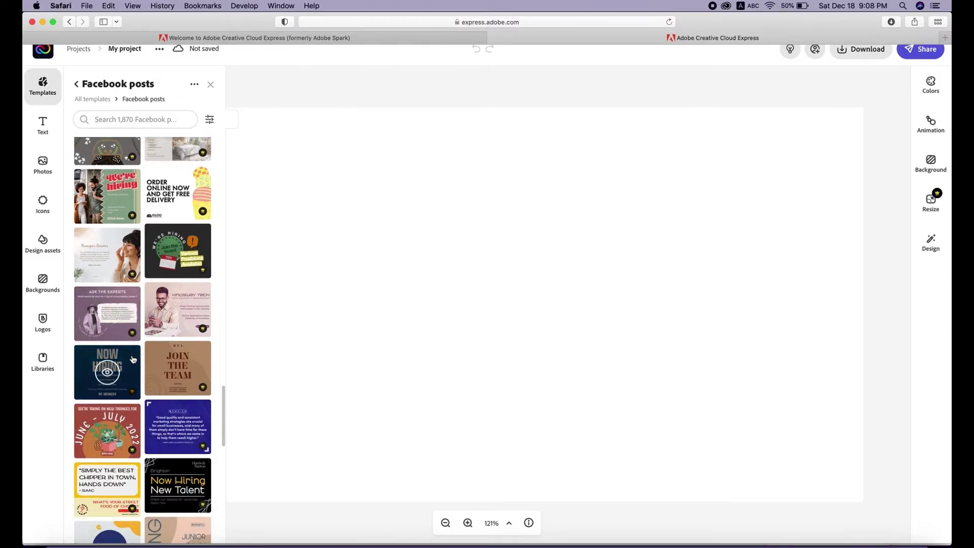
pyautogui.scroll(-5, 171, 361)
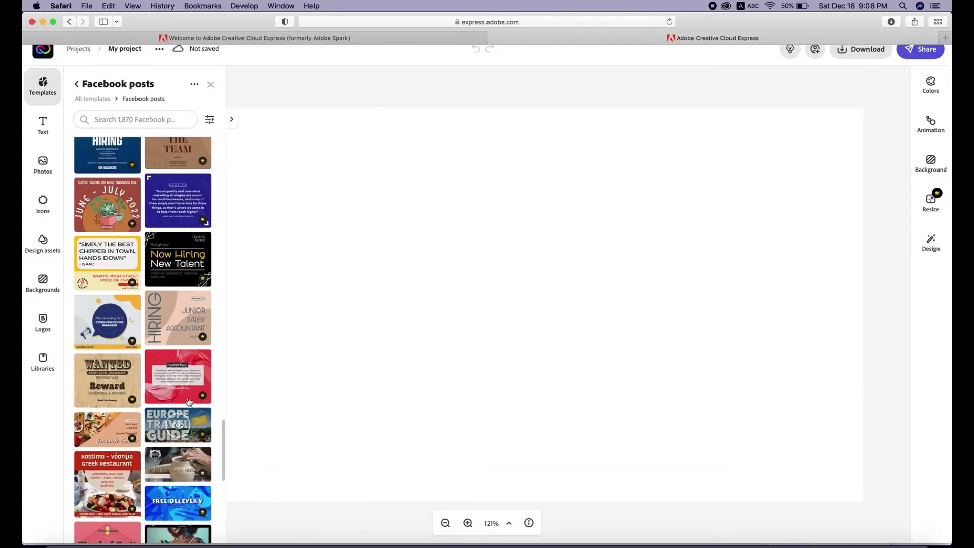
pyautogui.scroll(-5, 193, 421)
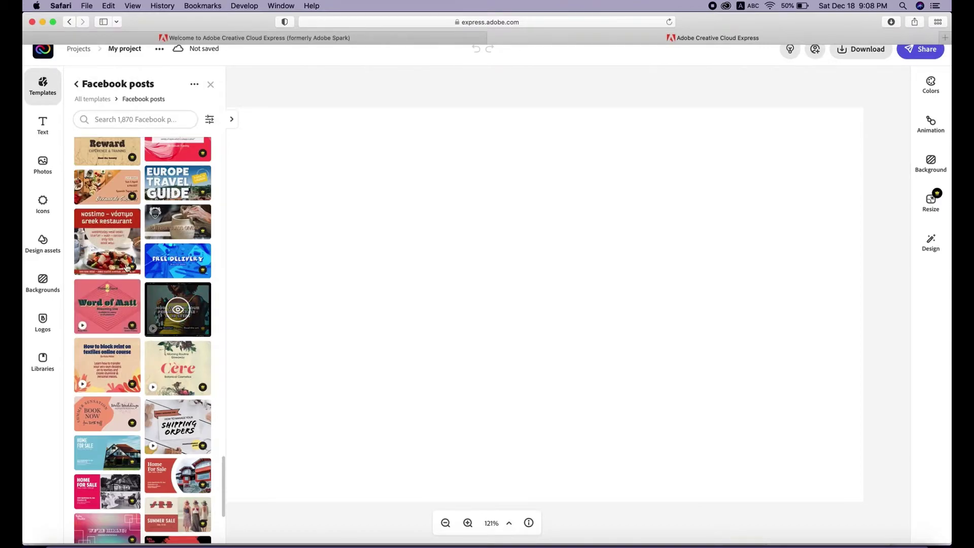
pyautogui.scroll(-4, 133, 279)
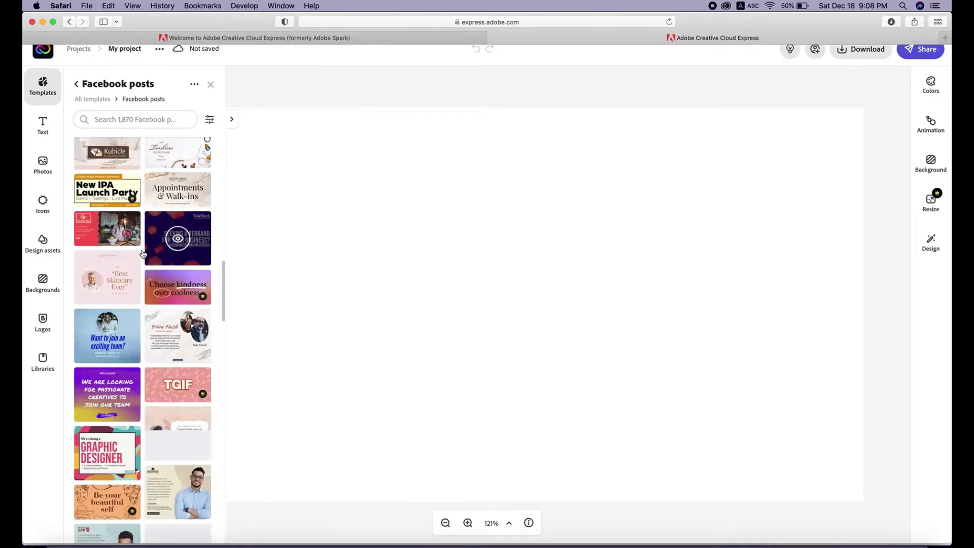
pyautogui.click(129, 341)
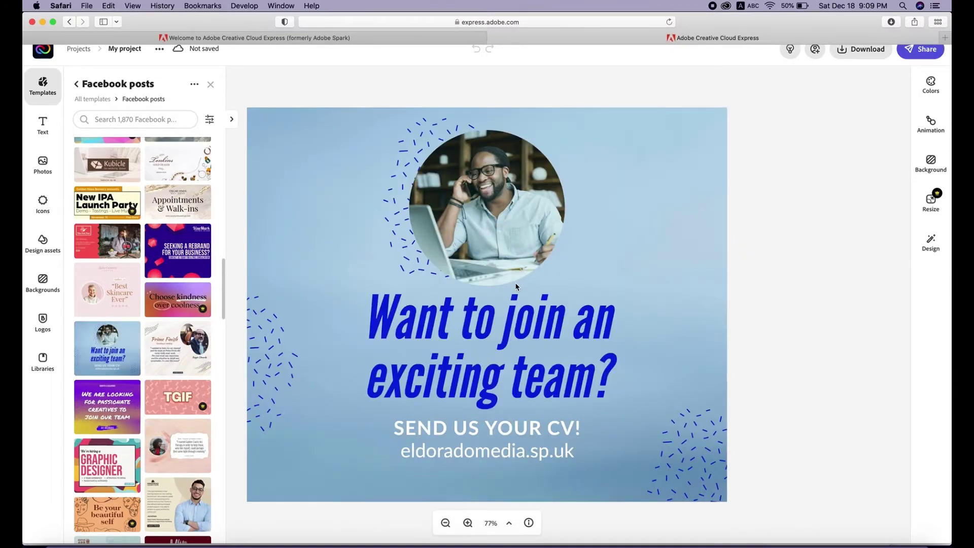
# Step: Move the circular photo up to near the post's upper edge and shrink it slightly
pyautogui.click(488, 232)
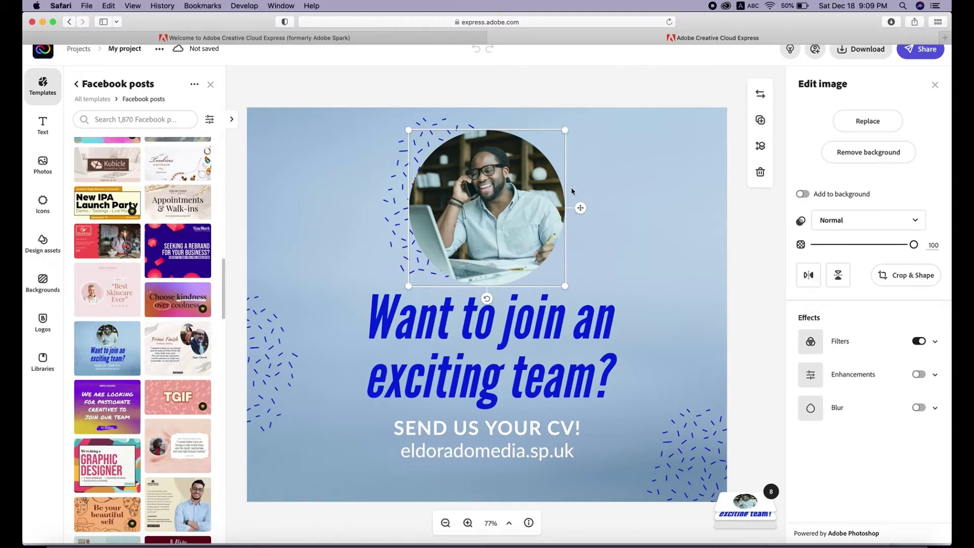
pyautogui.click(618, 212)
pyautogui.moveTo(617, 213); pyautogui.dragTo(586, 201)
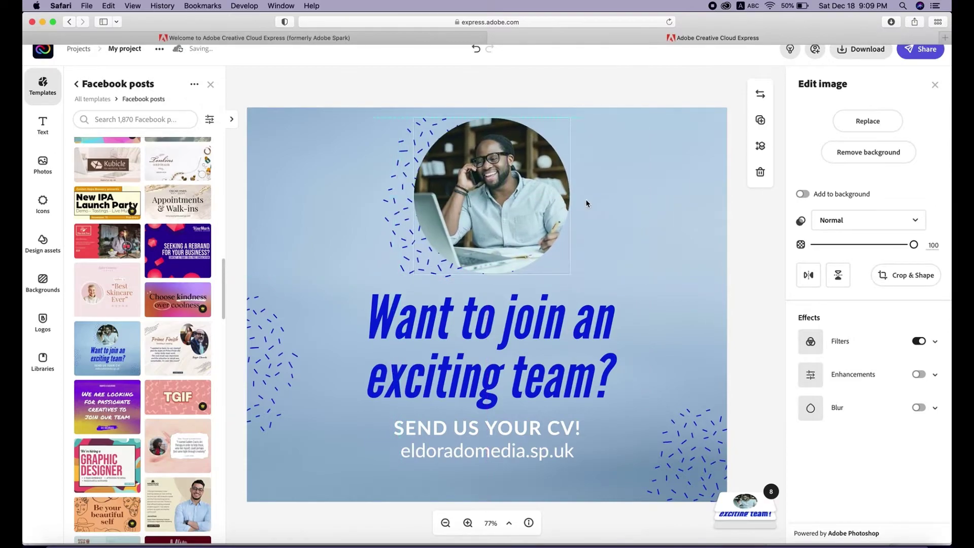
pyautogui.moveTo(570, 117)
pyautogui.mouseDown()
pyautogui.moveTo(595, 97)
pyautogui.moveTo(559, 130)
pyautogui.moveTo(565, 122)
pyautogui.mouseUp()
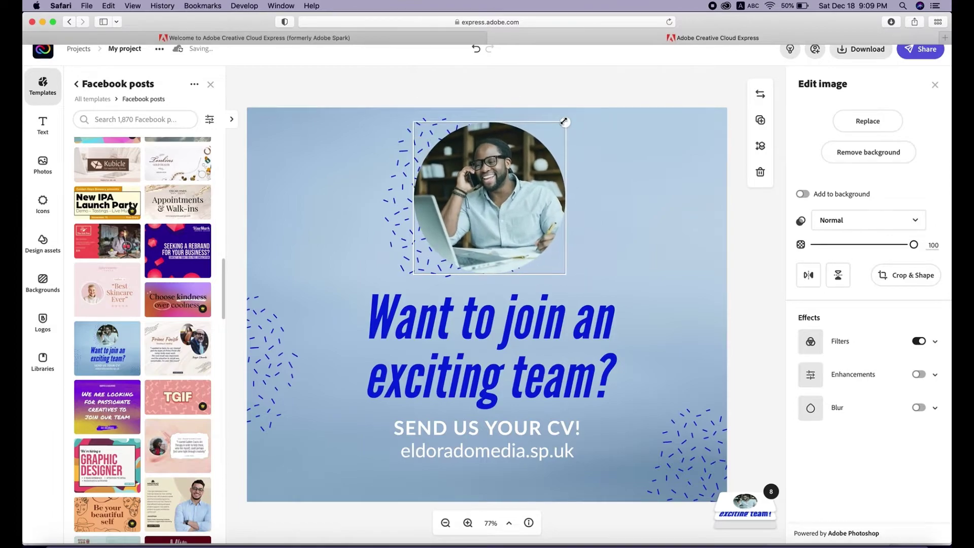
pyautogui.moveTo(488, 284)
pyautogui.mouseDown()
pyautogui.moveTo(466, 283)
pyautogui.moveTo(503, 285)
pyautogui.moveTo(491, 284)
pyautogui.mouseUp()
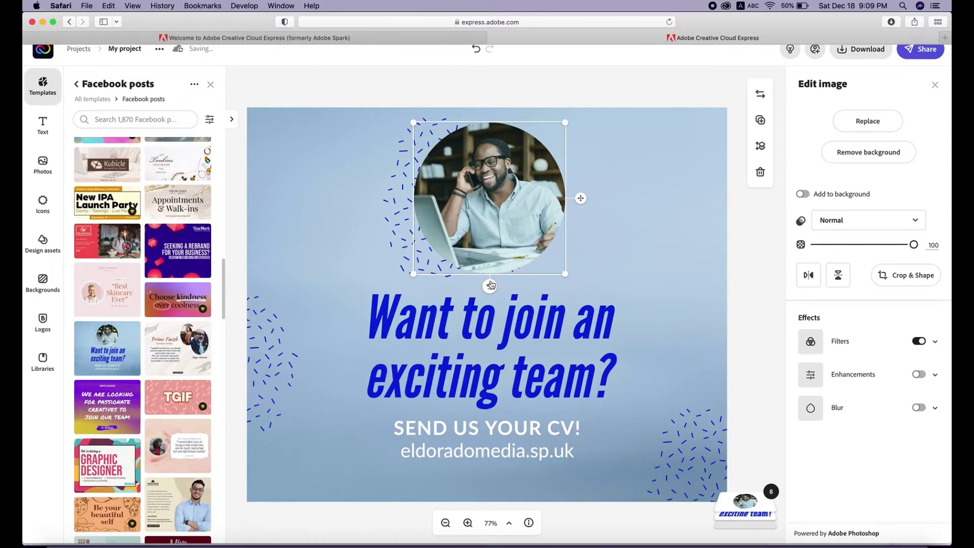
# Step: Replace the "Want to join an exciting team?" headline with "Explore Adobe Creative Cloud Express"
pyautogui.click(473, 334)
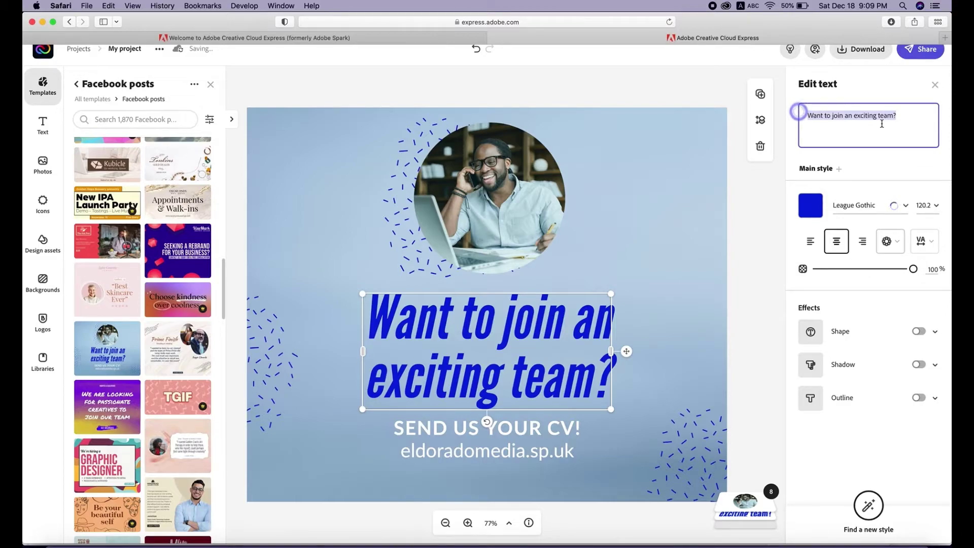
pyautogui.write('Explore')
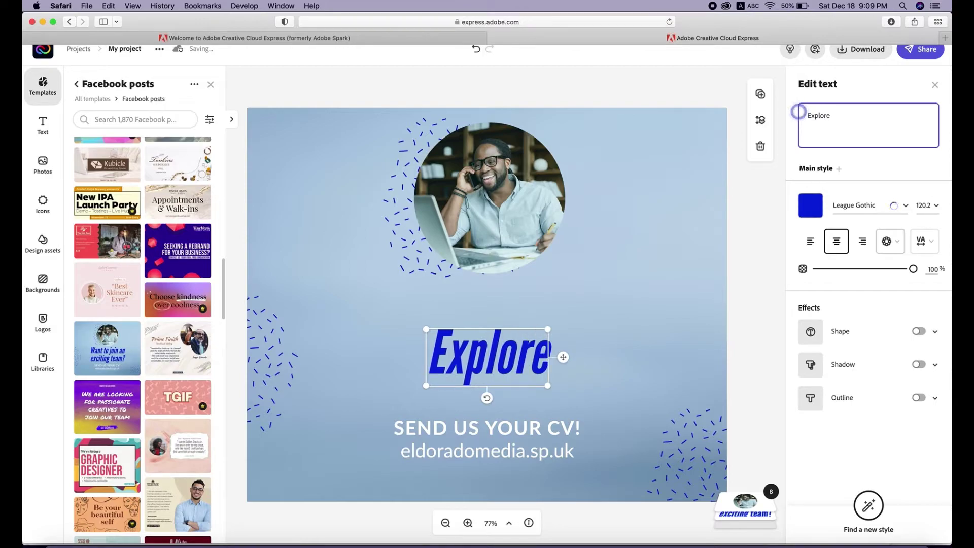
pyautogui.write(' Adobe')
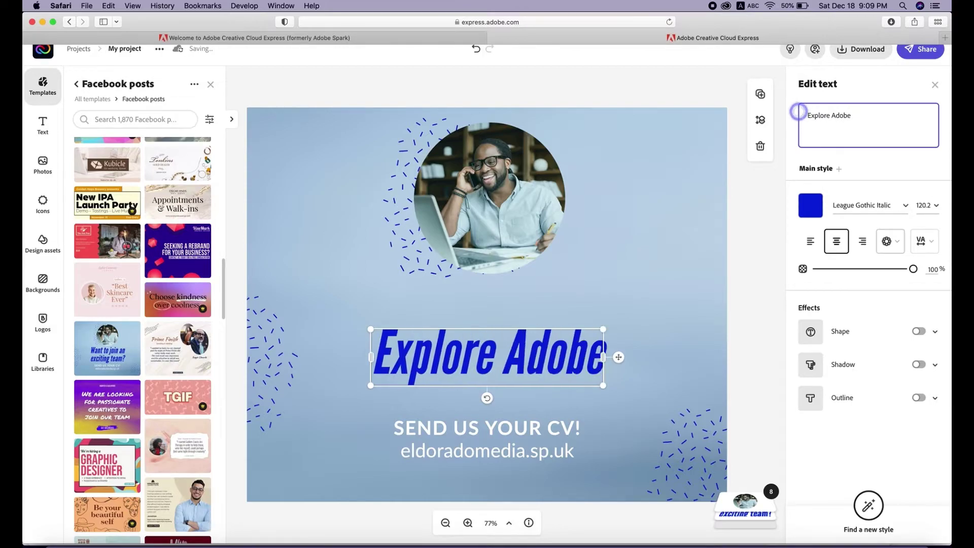
pyautogui.write(' Creative')
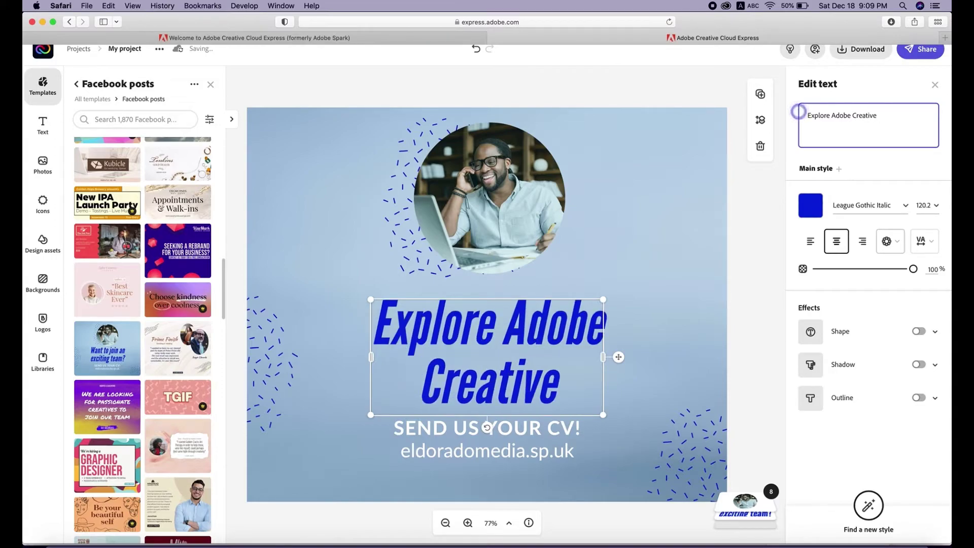
pyautogui.click(580, 325)
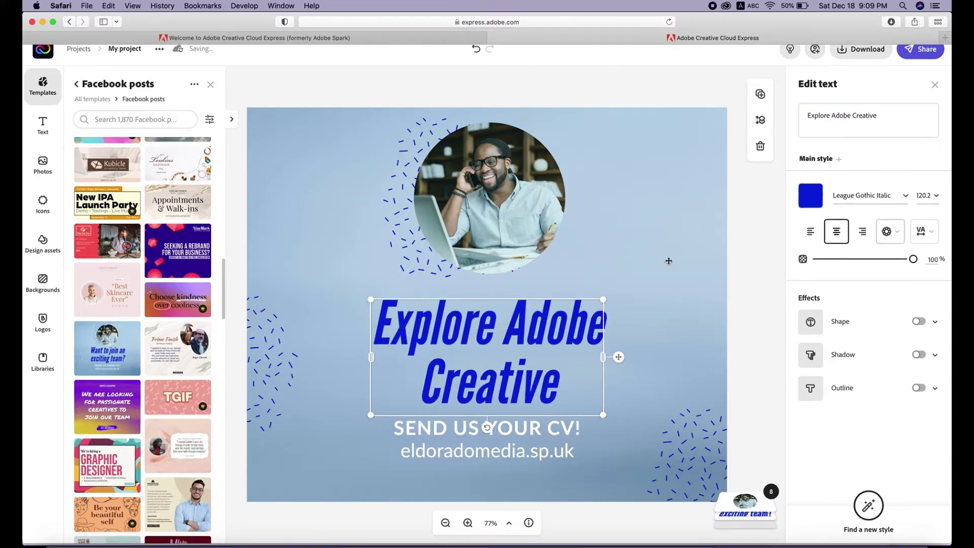
pyautogui.doubleClick(838, 116)
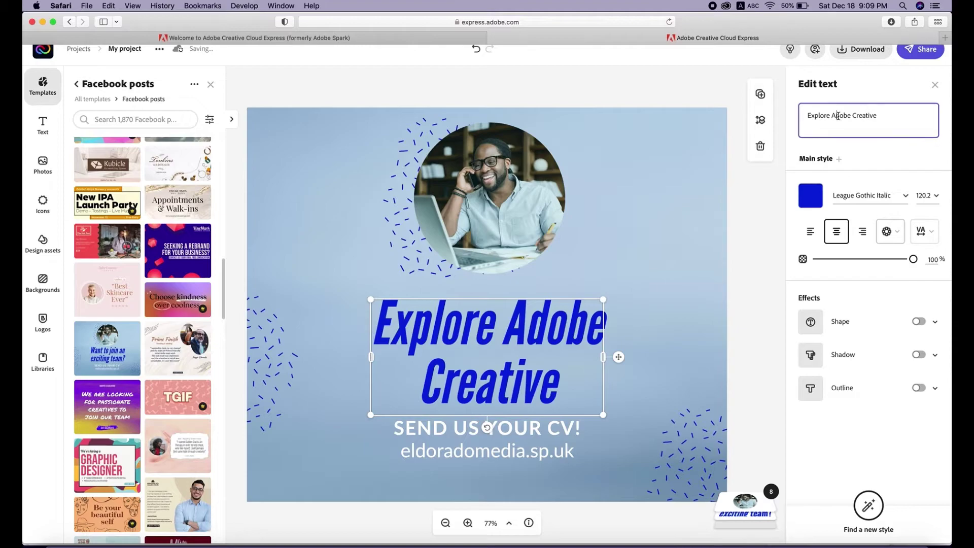
pyautogui.click(891, 118)
pyautogui.write('Clou')
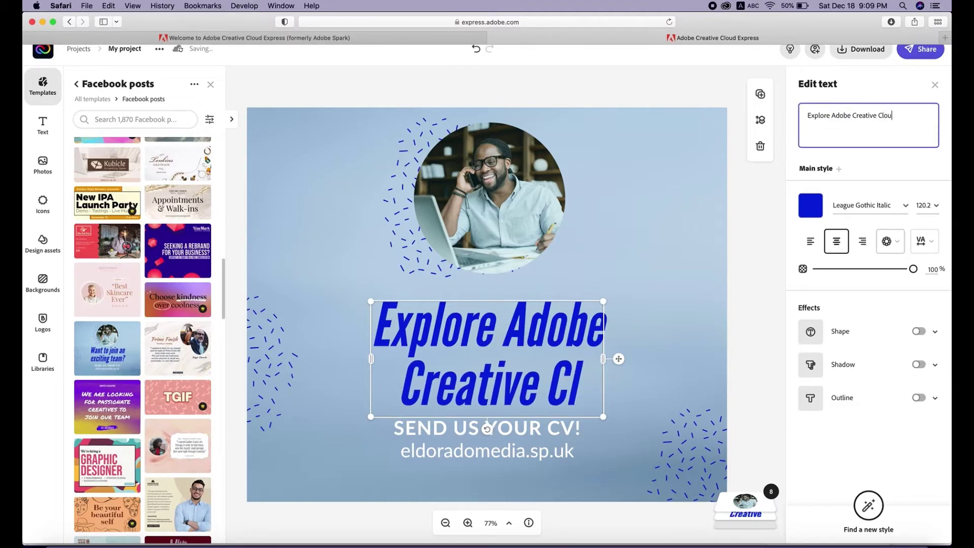
pyautogui.write('d')
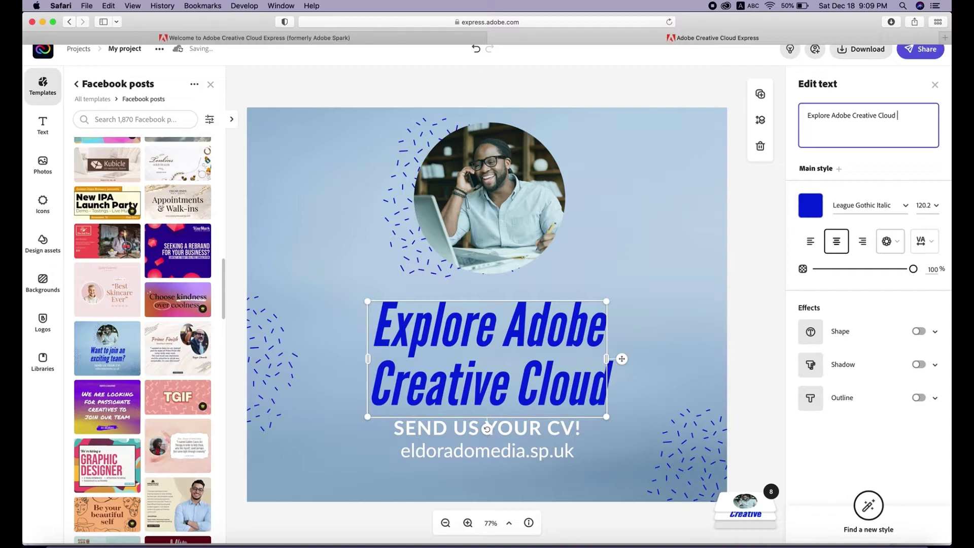
pyautogui.write(' Express')
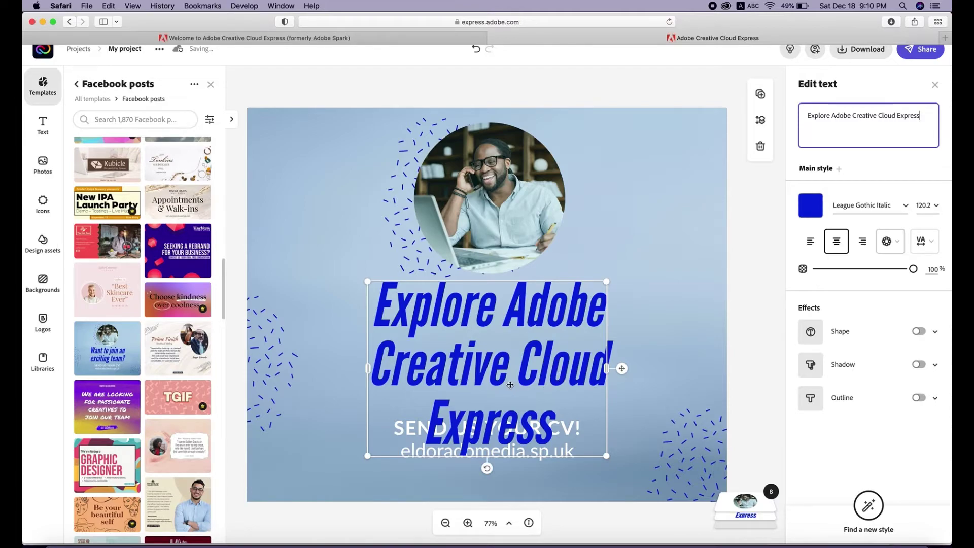
# Step: Reduce the headline's font size to 18, raise it to 36, and move the headline up slightly
pyautogui.moveTo(797, 111); pyautogui.dragTo(919, 116)
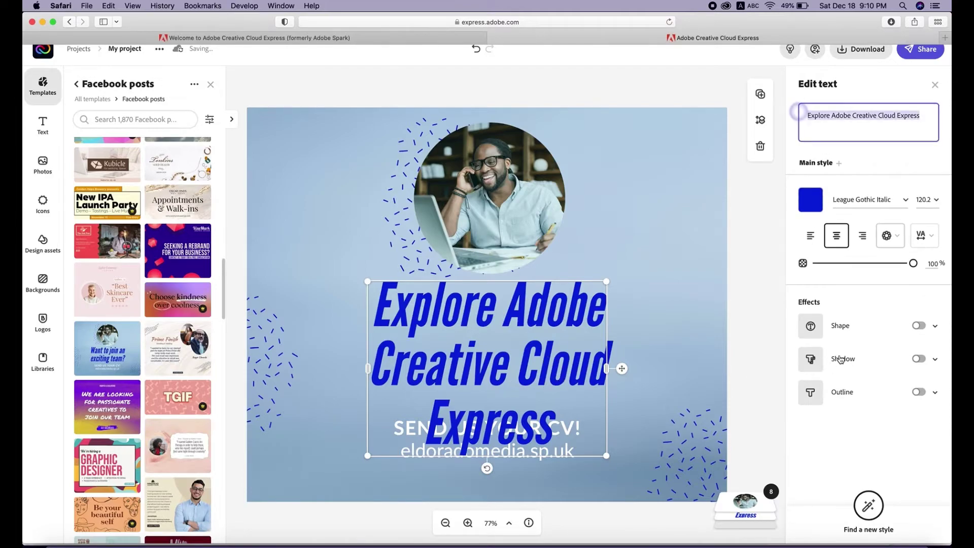
pyautogui.click(935, 205)
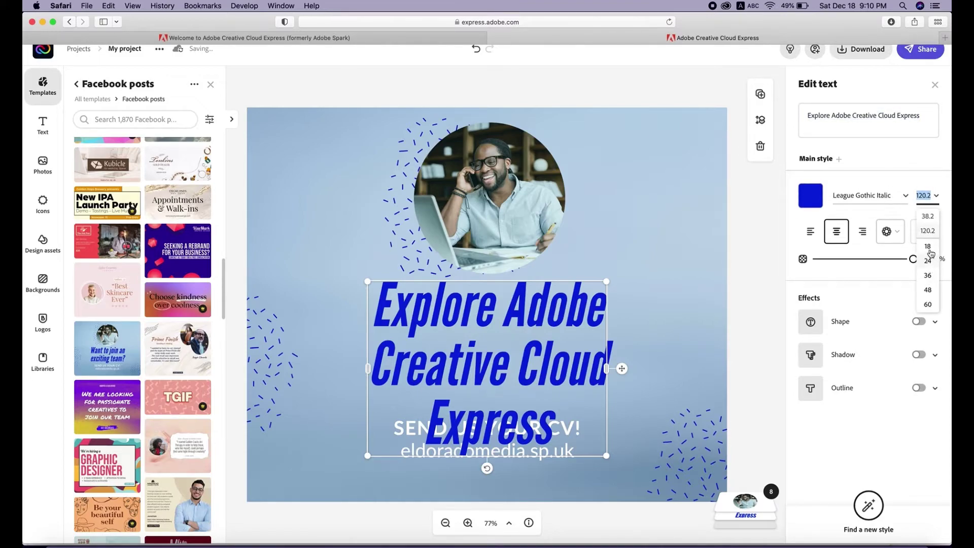
pyautogui.click(928, 246)
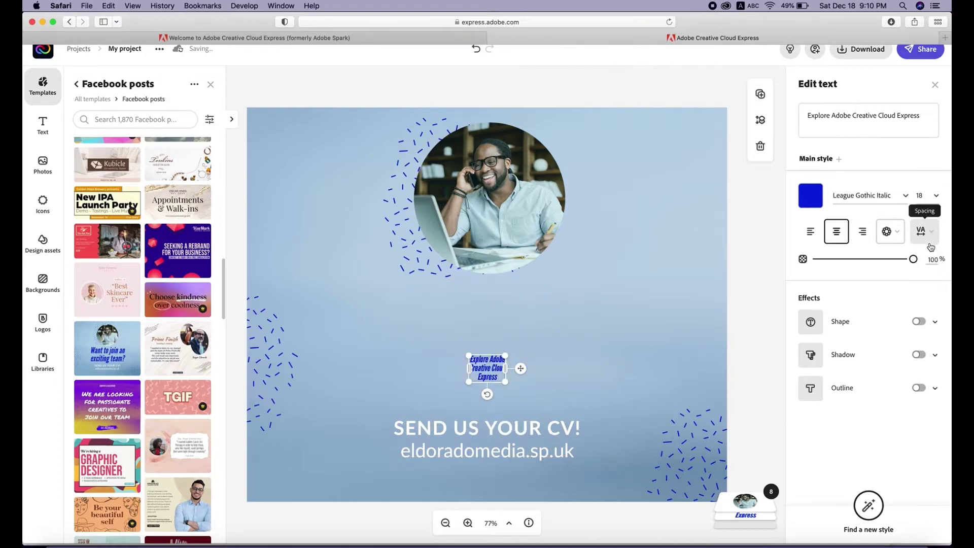
pyautogui.click(936, 196)
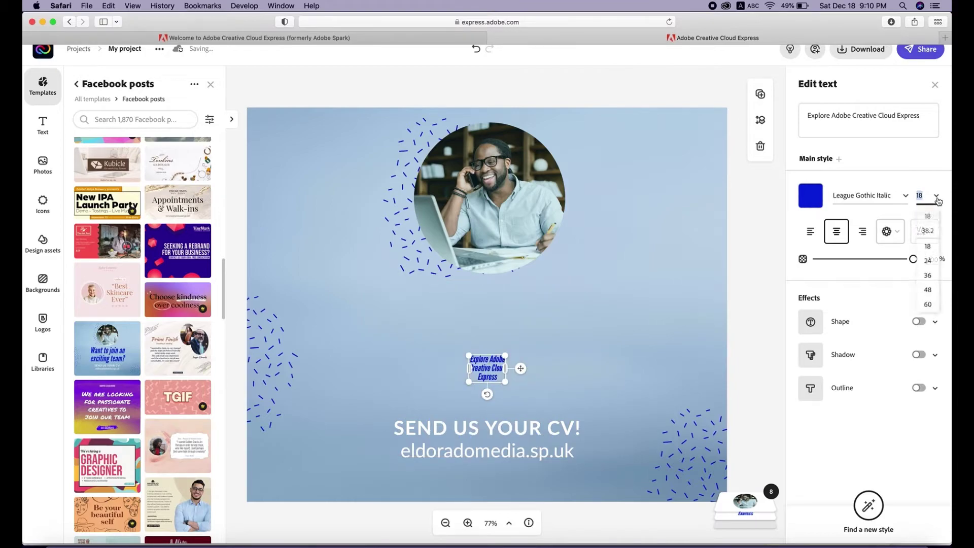
pyautogui.click(929, 275)
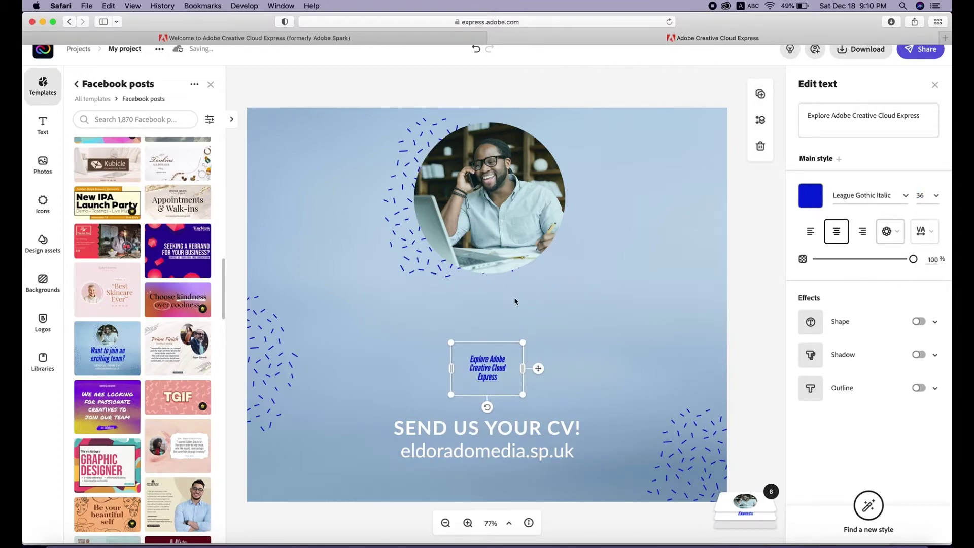
pyautogui.moveTo(488, 357); pyautogui.dragTo(488, 336)
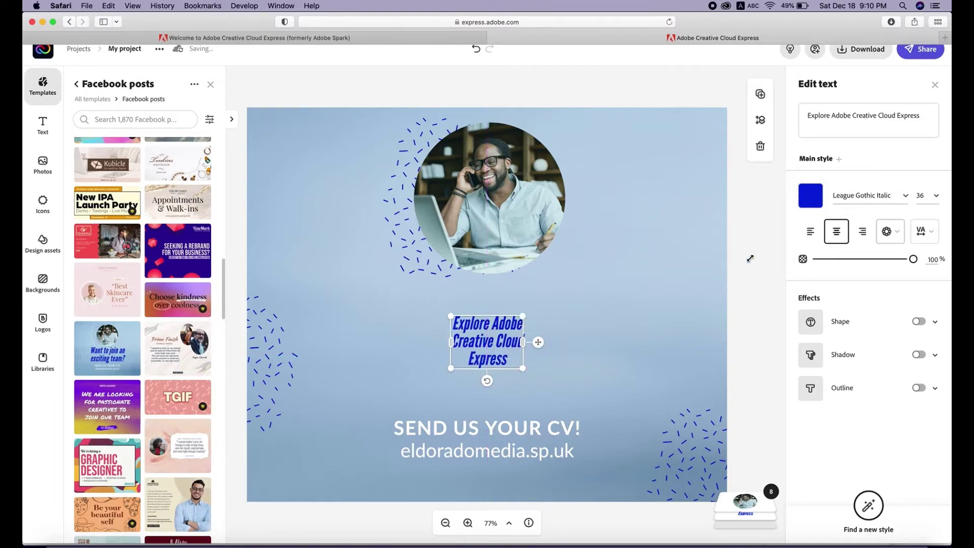
# Step: Increase the headline's font size to 50 and from there to 70
pyautogui.click(920, 196)
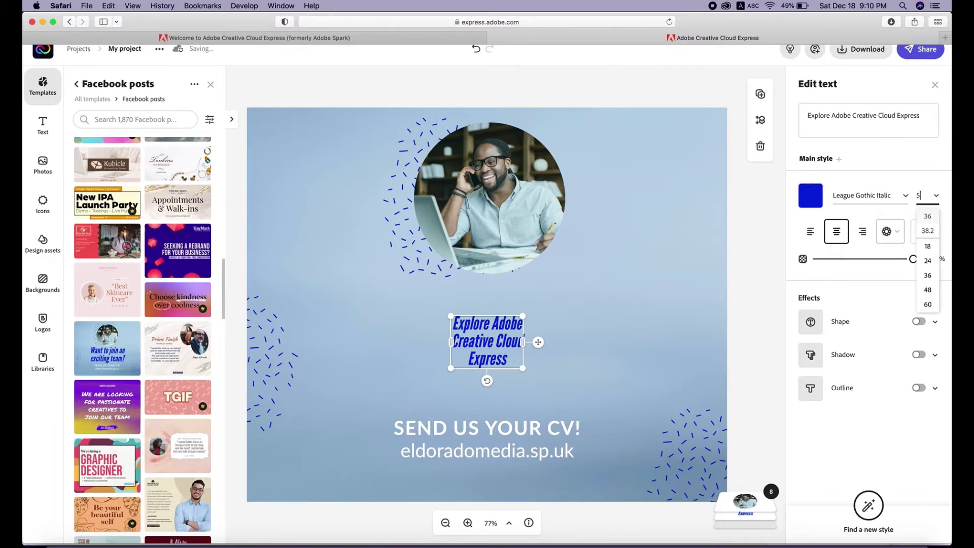
pyautogui.press('Return')
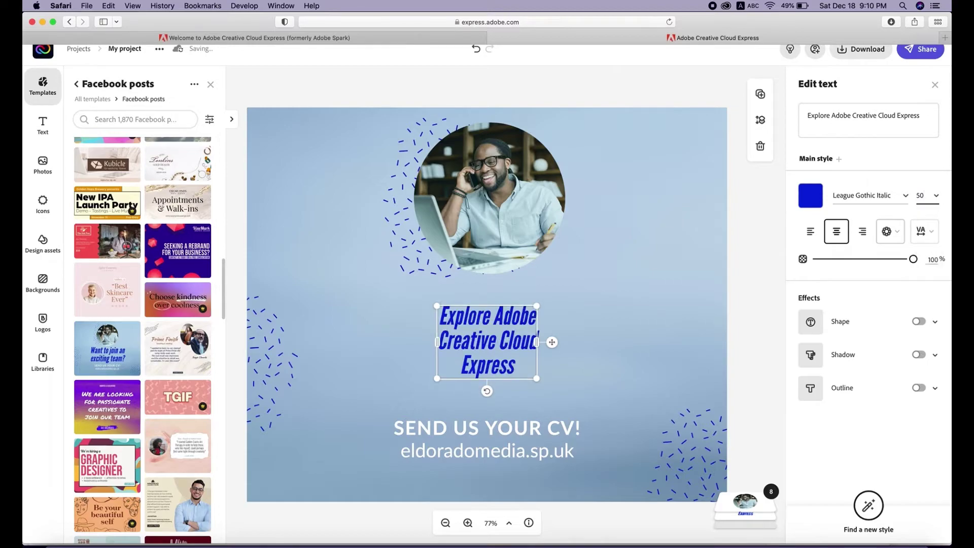
pyautogui.click(921, 193)
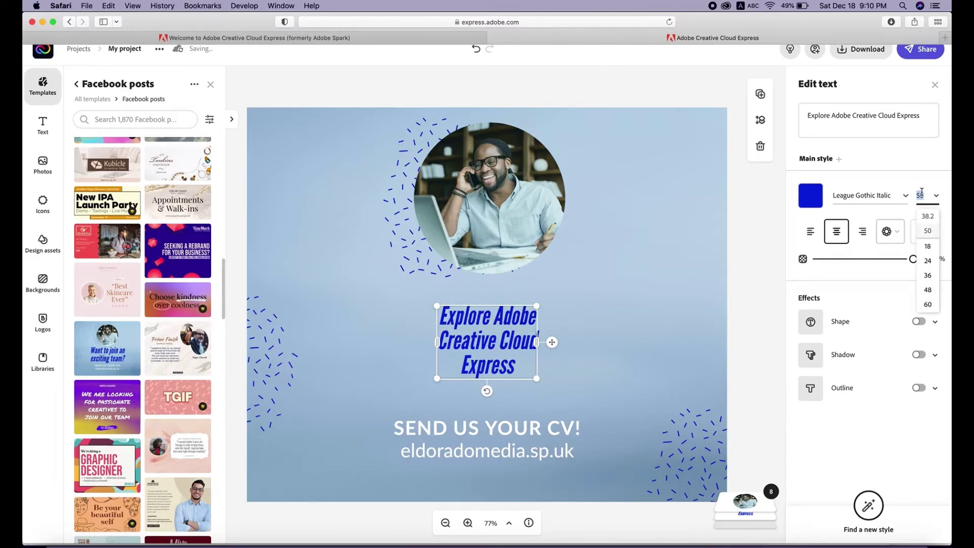
pyautogui.press('Return')
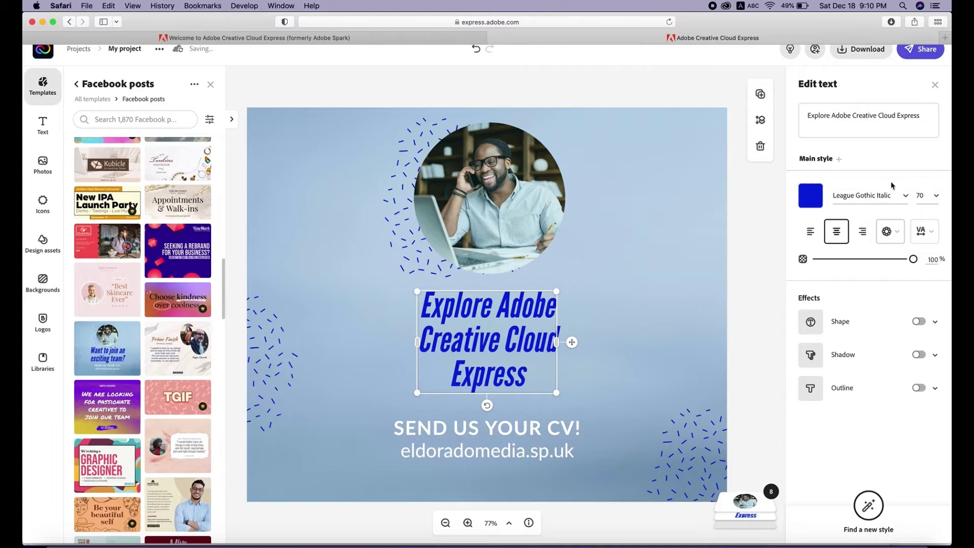
# Step: Widen the headline's text box so it wraps onto two lines, scale it down and place it between the photo and the CV text
pyautogui.moveTo(556, 342); pyautogui.dragTo(618, 340)
pyautogui.moveTo(417, 343); pyautogui.dragTo(345, 345)
pyautogui.moveTo(556, 393); pyautogui.dragTo(629, 340)
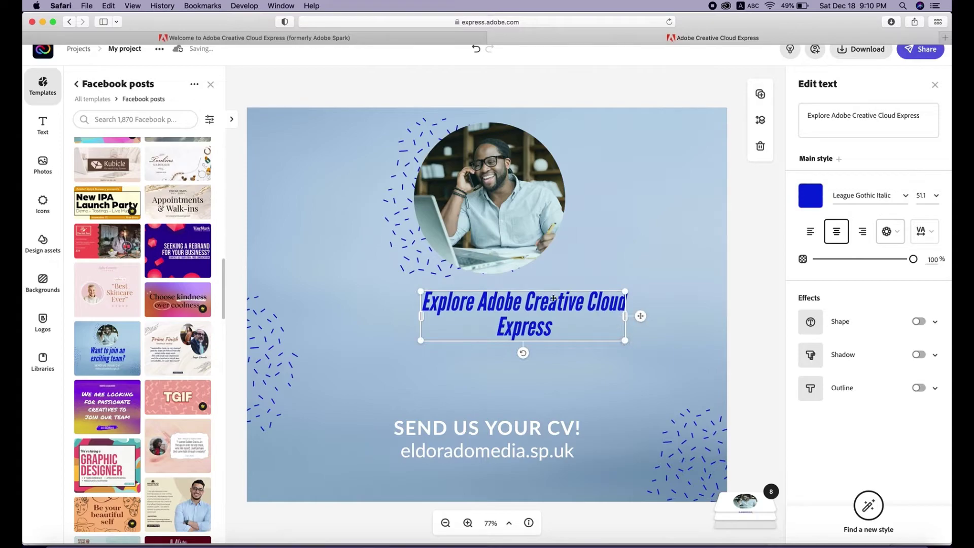
pyautogui.moveTo(556, 299); pyautogui.dragTo(510, 328)
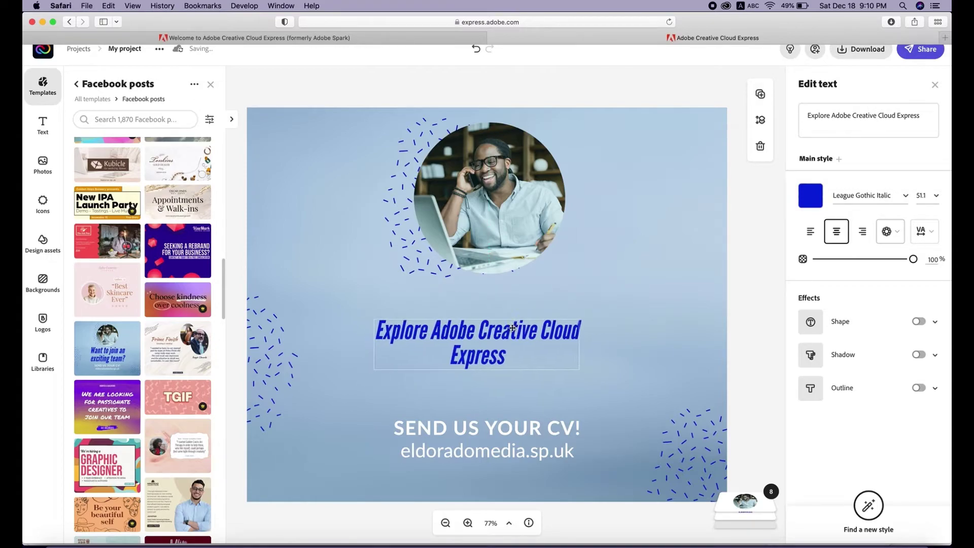
# Step: Set the headline's font size to 85
pyautogui.click(924, 195)
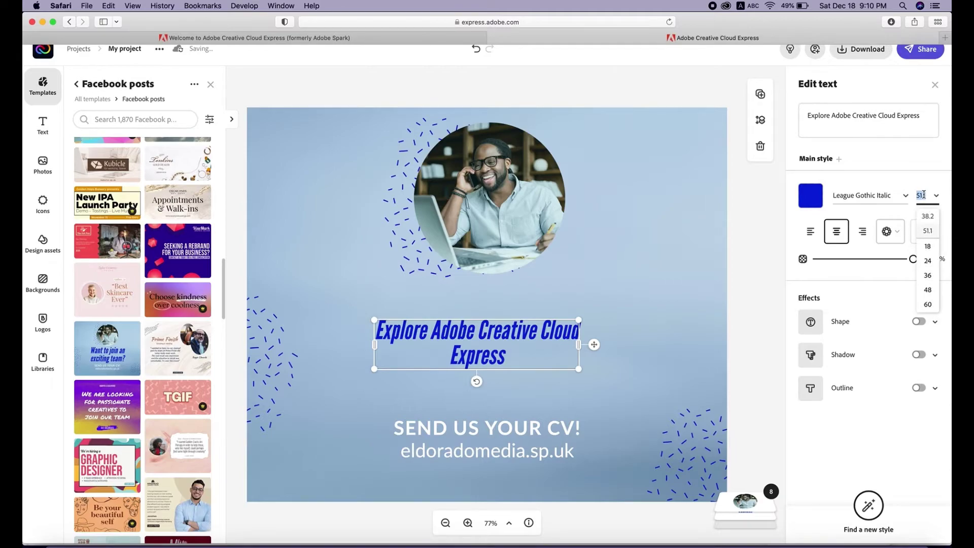
pyautogui.write('85')
pyautogui.press('Return')
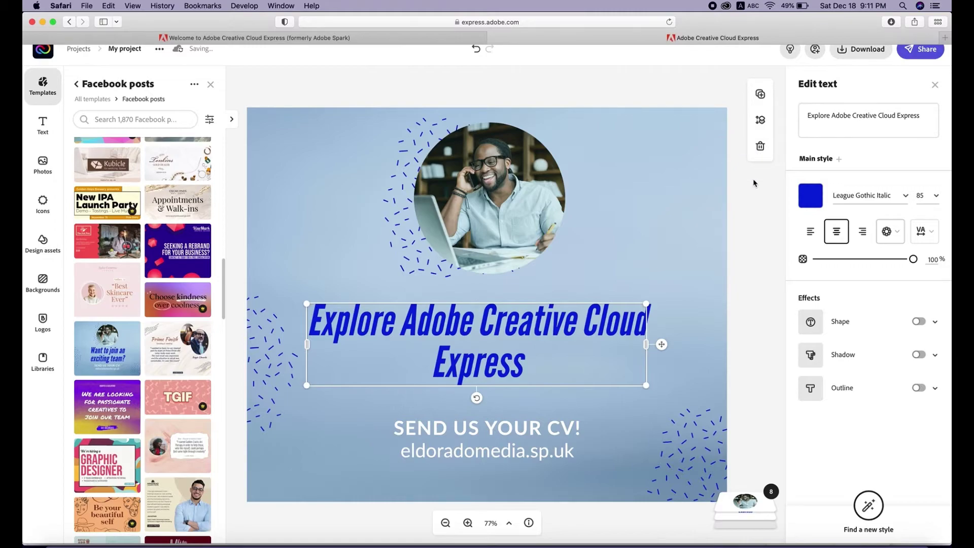
# Step: Recolor the headline with the red brand color #BF4040
pyautogui.click(810, 200)
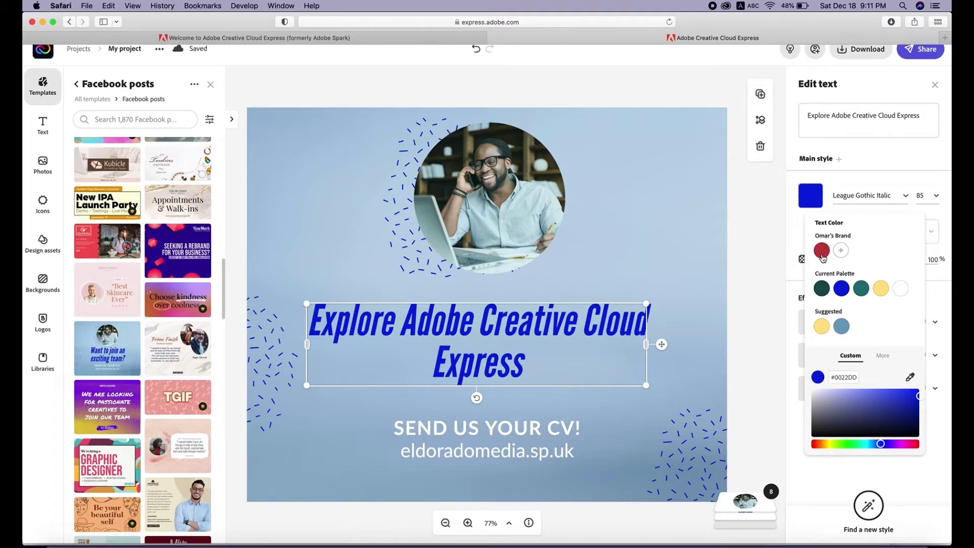
pyautogui.click(822, 255)
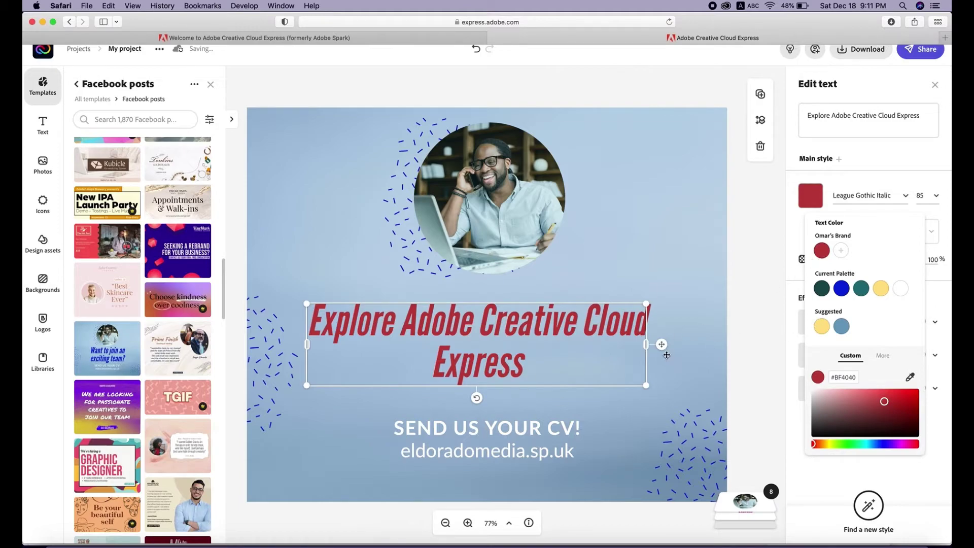
pyautogui.click(787, 241)
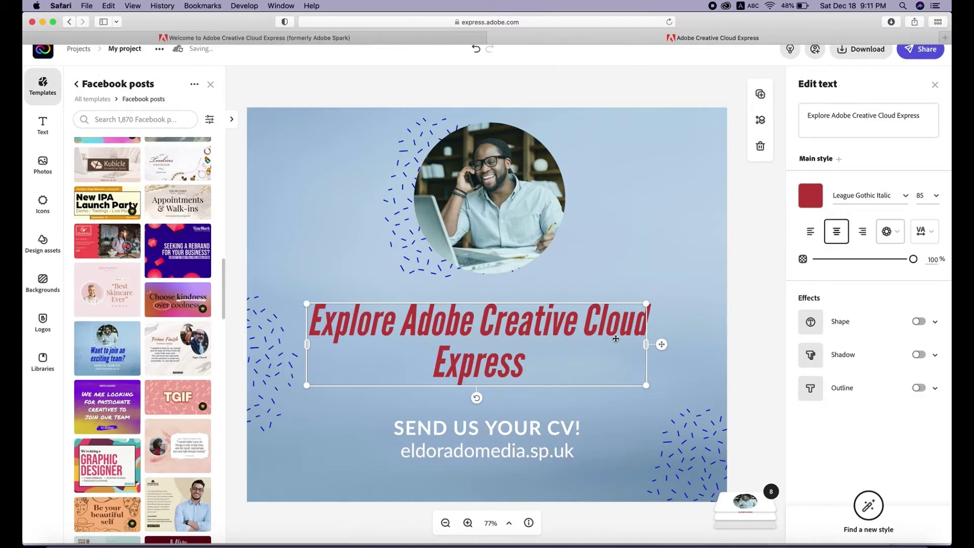
# Step: Enlarge the circular photo slightly and select the post's blue background image
pyautogui.click(496, 432)
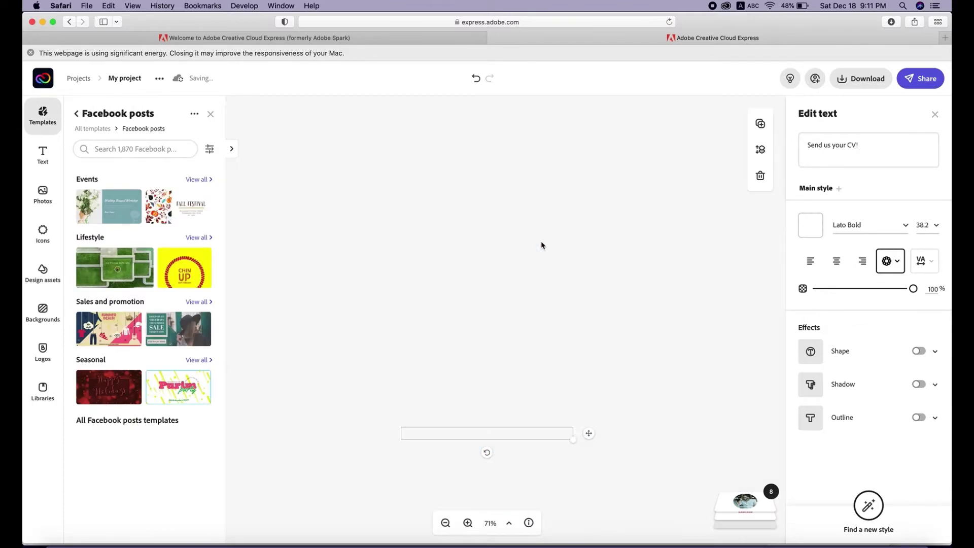
pyautogui.click(542, 245)
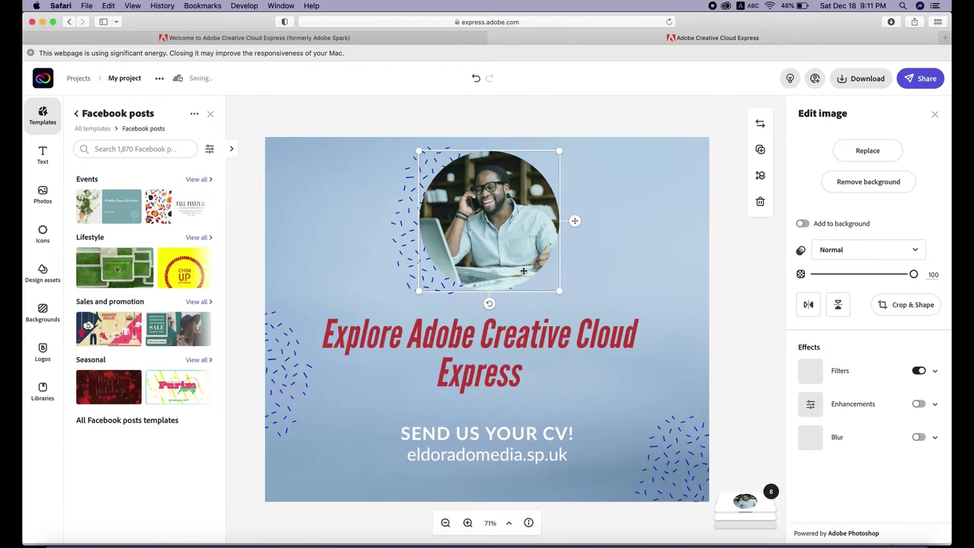
pyautogui.moveTo(562, 290); pyautogui.dragTo(563, 294)
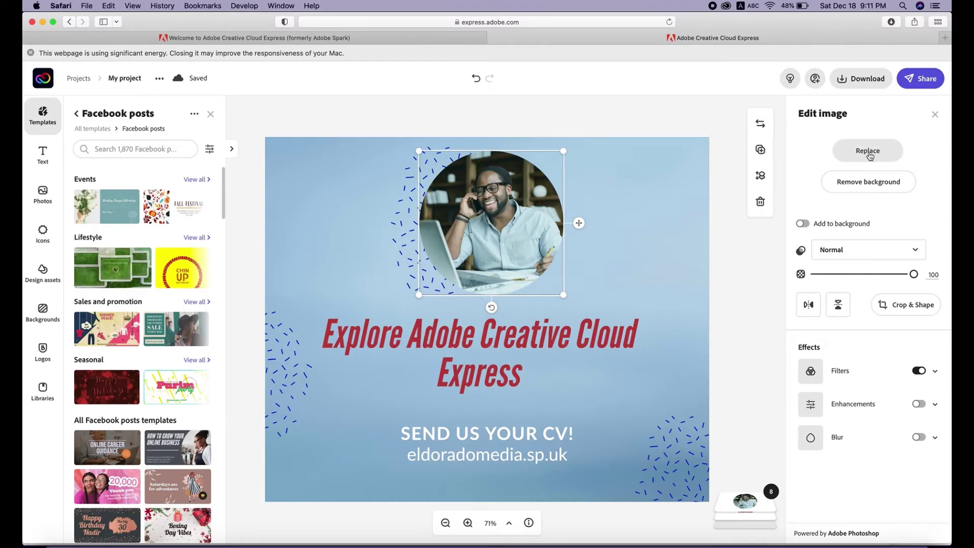
pyautogui.click(870, 189)
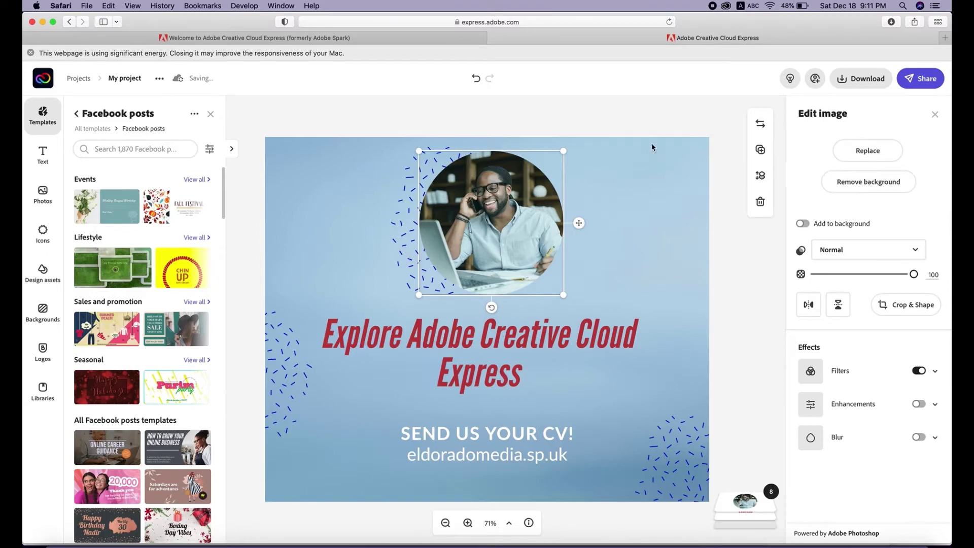
pyautogui.click(651, 175)
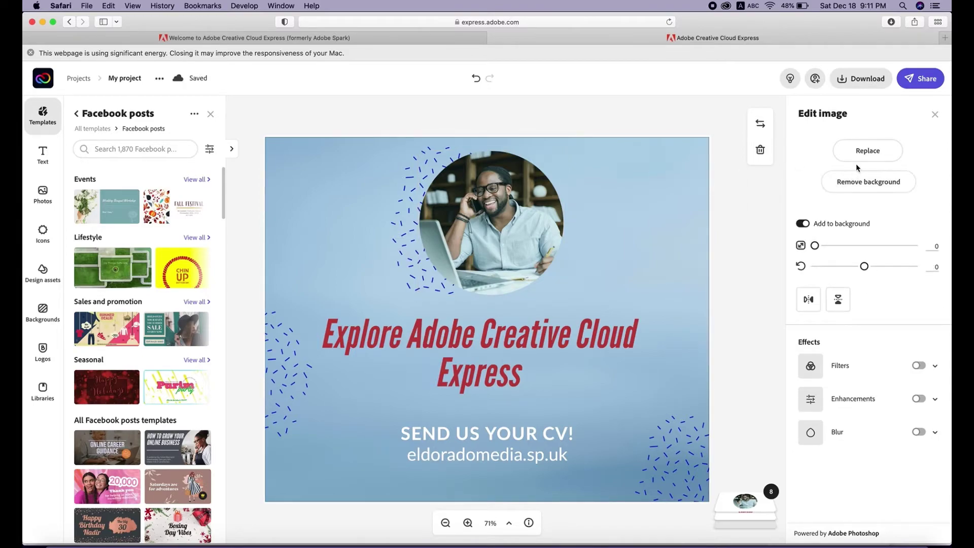
# Step: Detach the blue image from the background, view its blend mode options and set it as the background again
pyautogui.click(806, 228)
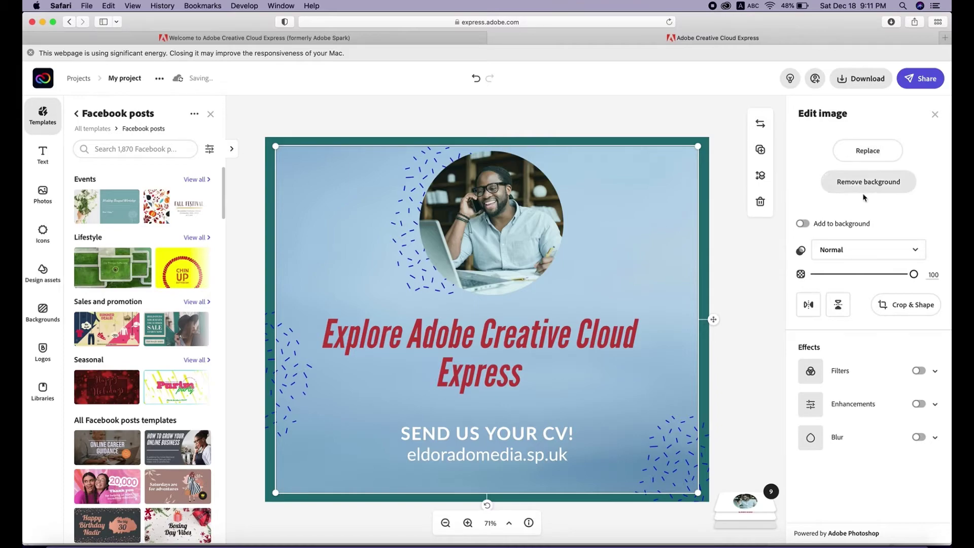
pyautogui.click(833, 251)
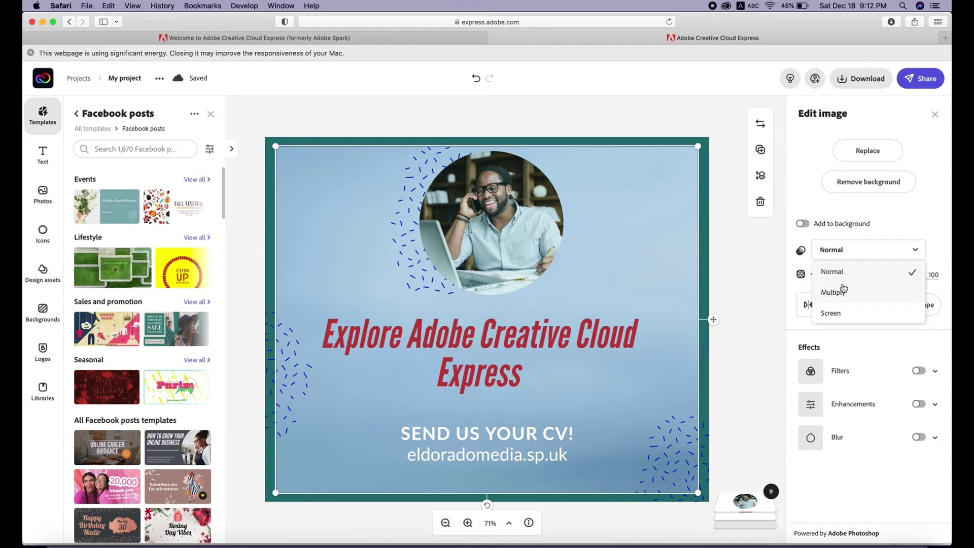
pyautogui.click(803, 230)
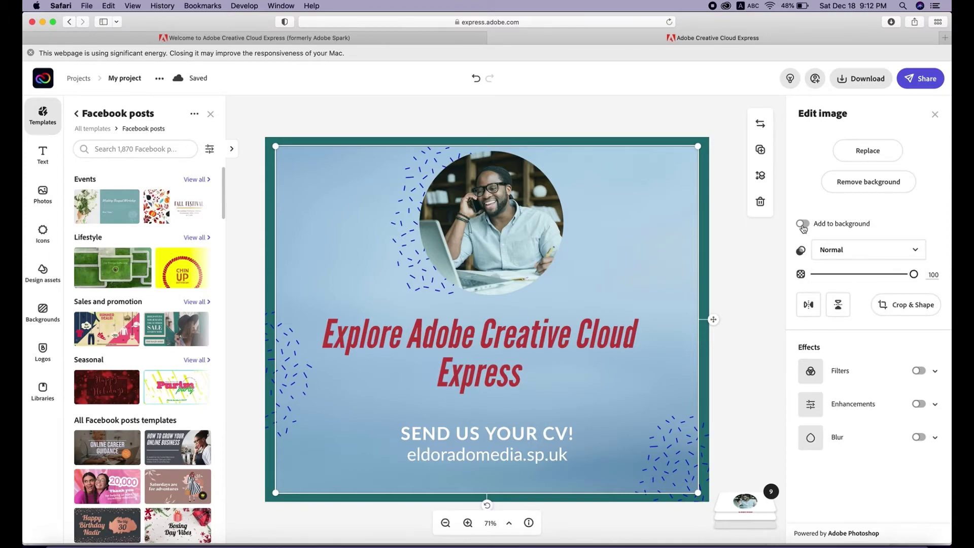
pyautogui.click(802, 225)
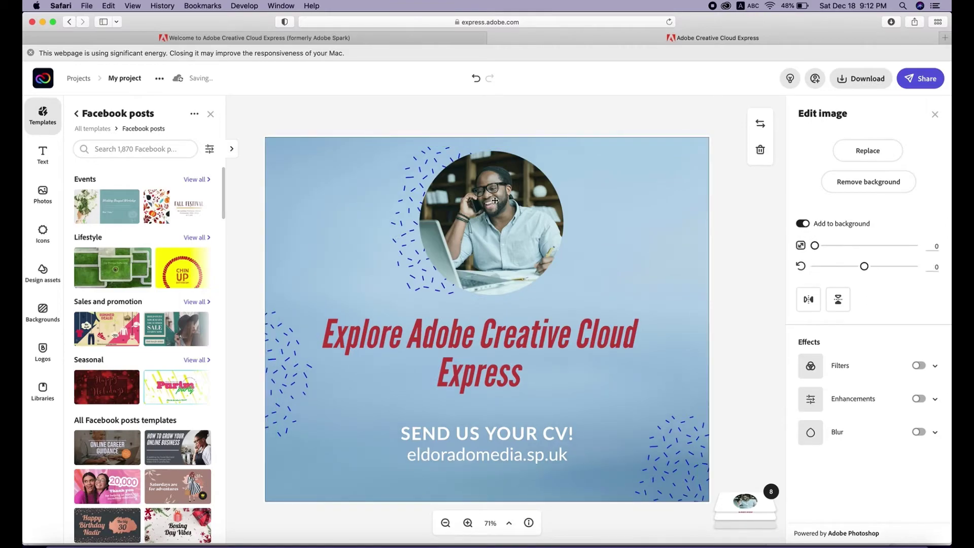
# Step: Search the icon library for "badge" and place the shield with a star beside the circular photo
pyautogui.click(43, 234)
pyautogui.click(135, 140)
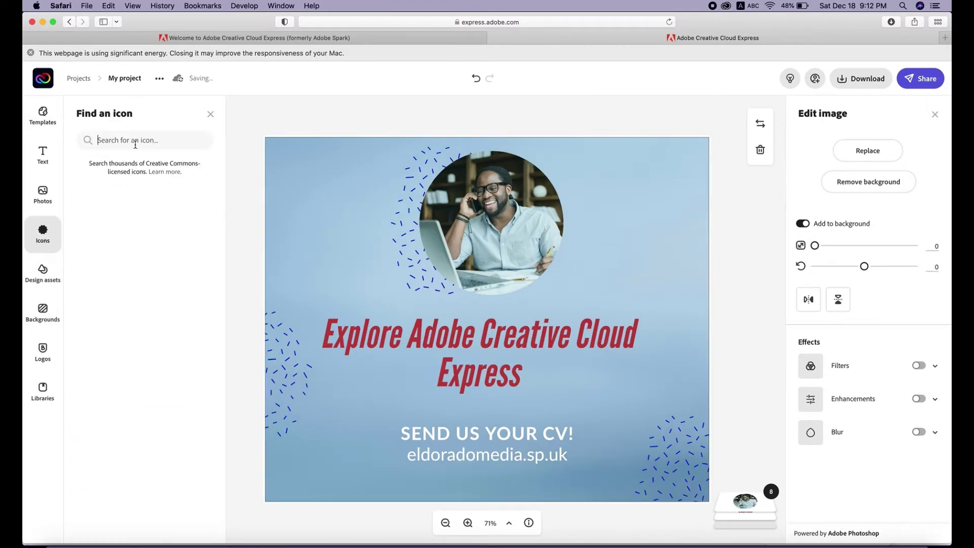
pyautogui.write('badge')
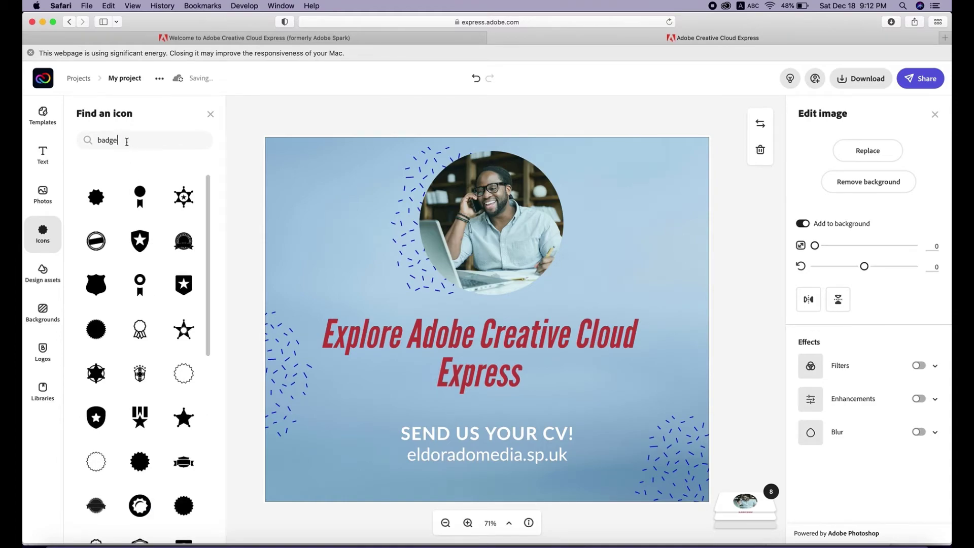
pyautogui.doubleClick(127, 141)
pyautogui.scroll(-10, 183, 289)
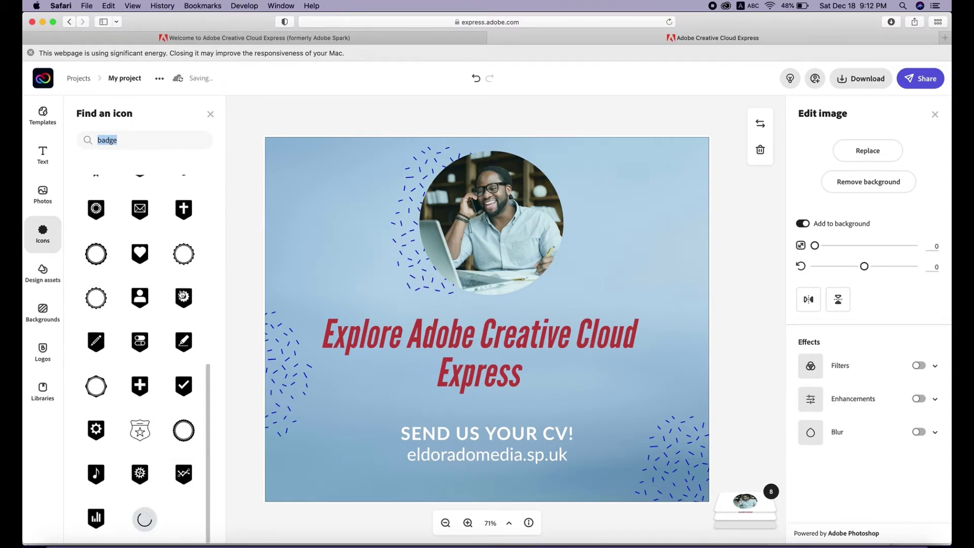
pyautogui.scroll(5, 182, 295)
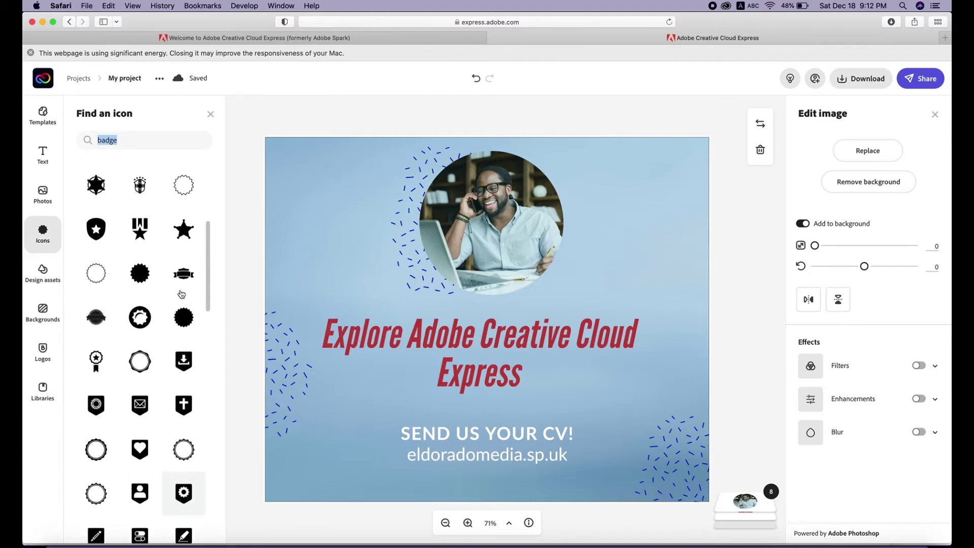
pyautogui.scroll(5, 167, 228)
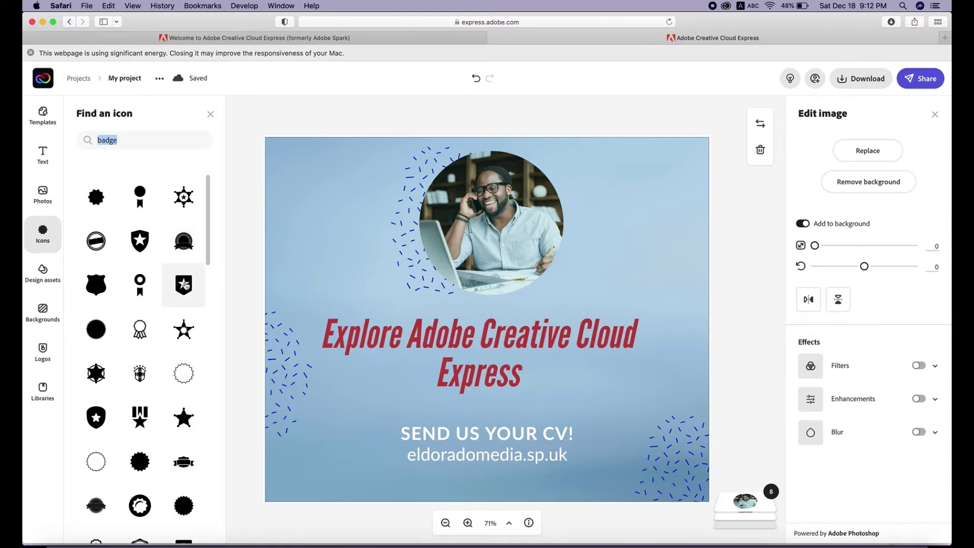
pyautogui.moveTo(186, 285); pyautogui.dragTo(611, 214)
pyautogui.press('super+d')
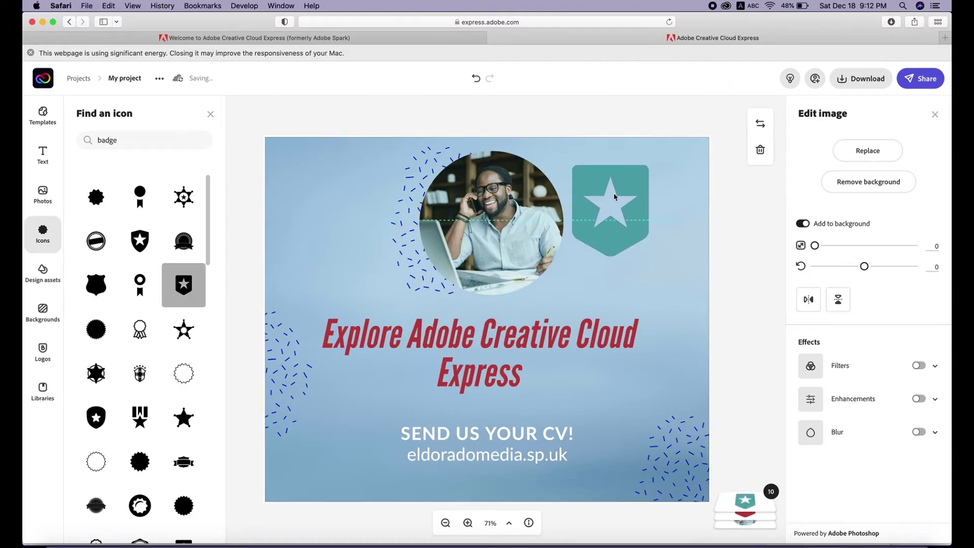
# Step: Shift the extra teal badge off the red one and delete it
pyautogui.moveTo(630, 235); pyautogui.dragTo(609, 214)
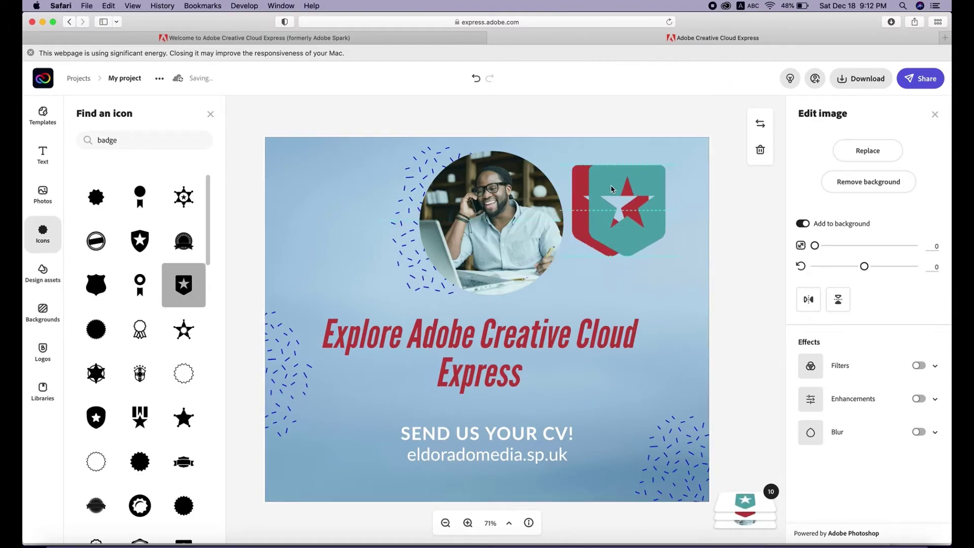
pyautogui.click(642, 207)
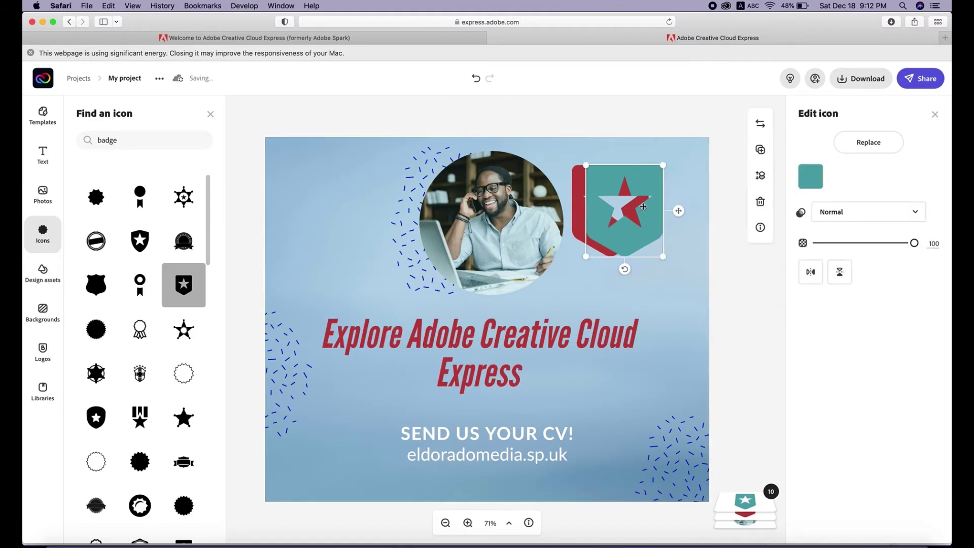
pyautogui.press('Delete')
# Step: Shrink the red star badge, centre it on the circular photo's lower edge and move the headline down below it
pyautogui.click(639, 218)
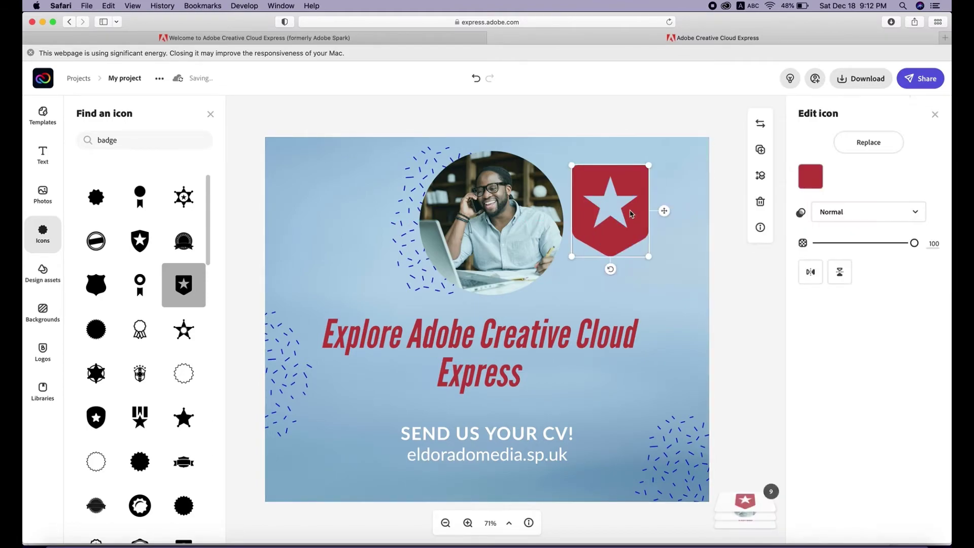
pyautogui.moveTo(634, 213); pyautogui.dragTo(653, 214)
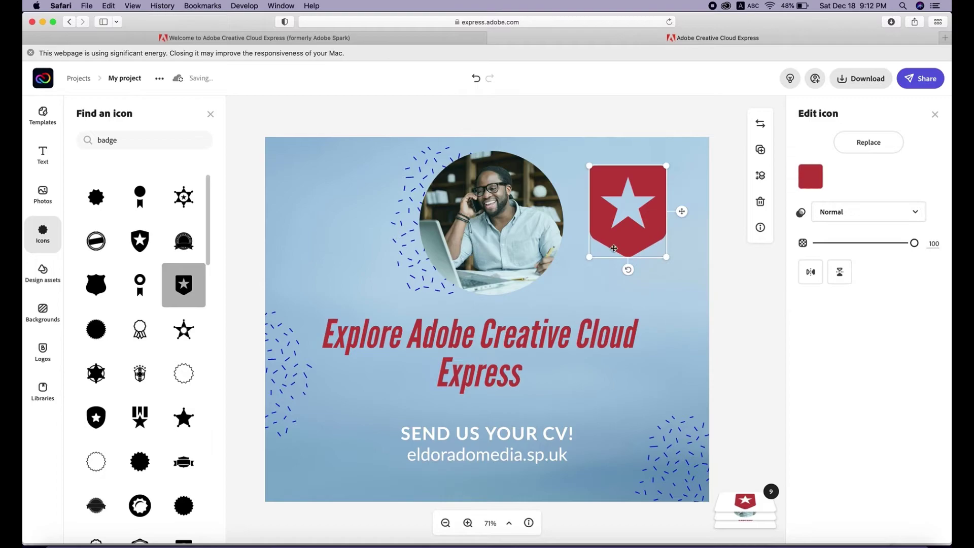
pyautogui.moveTo(590, 257); pyautogui.dragTo(505, 289)
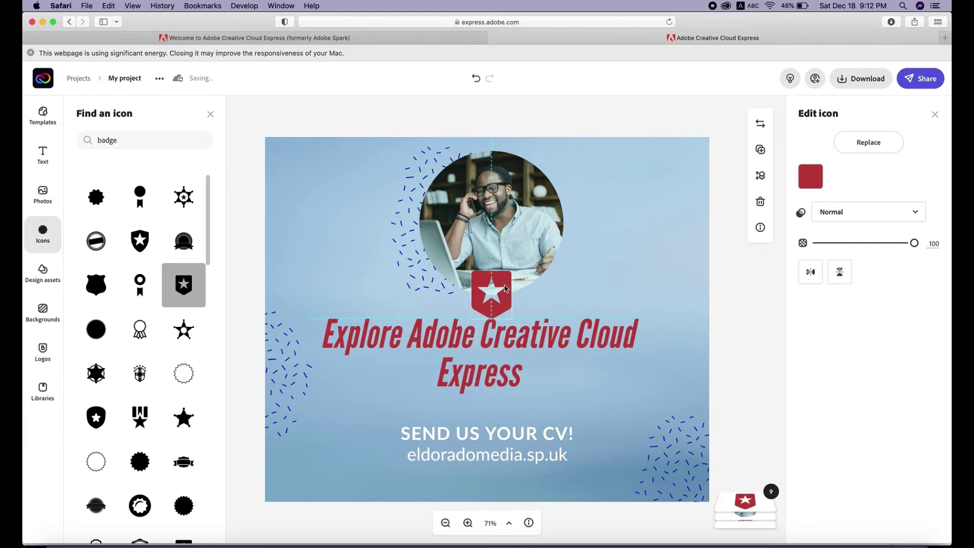
pyautogui.click(544, 321)
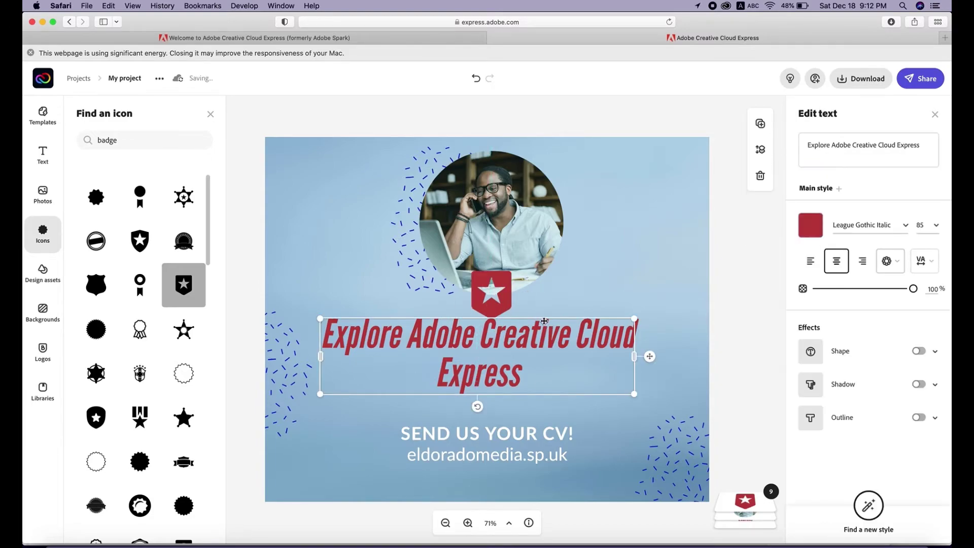
pyautogui.moveTo(544, 321); pyautogui.dragTo(546, 343)
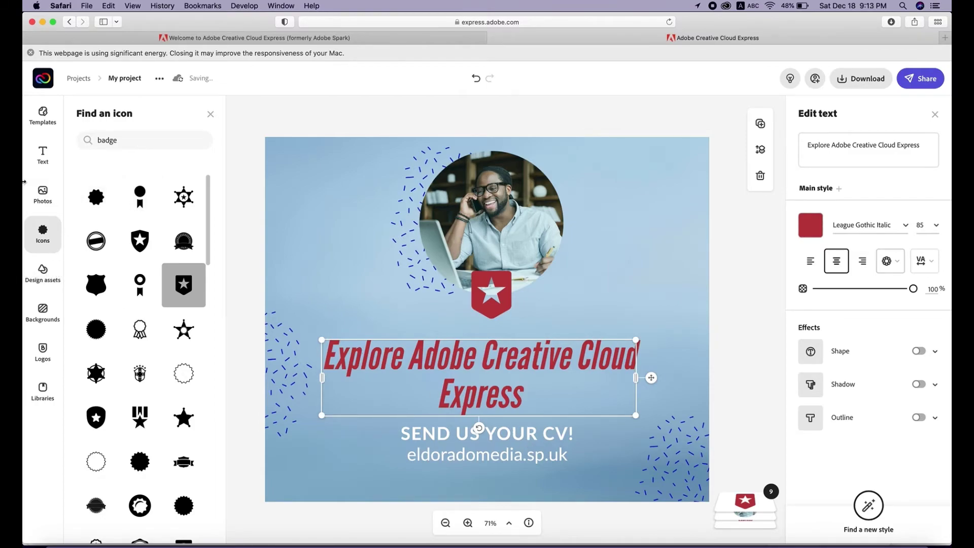
# Step: Browse the available stock photos, backgrounds, design assets and brand logos for the post
pyautogui.click(43, 198)
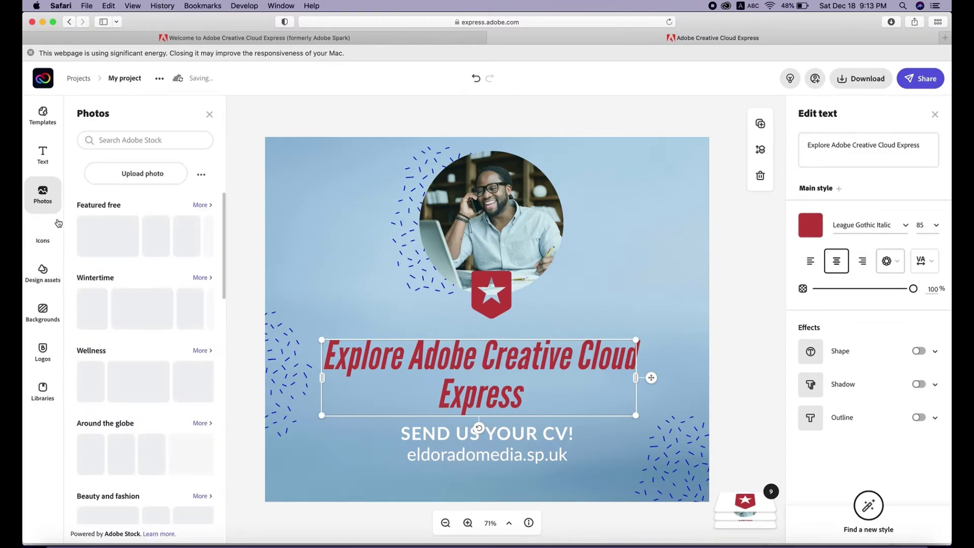
pyautogui.scroll(-5, 161, 417)
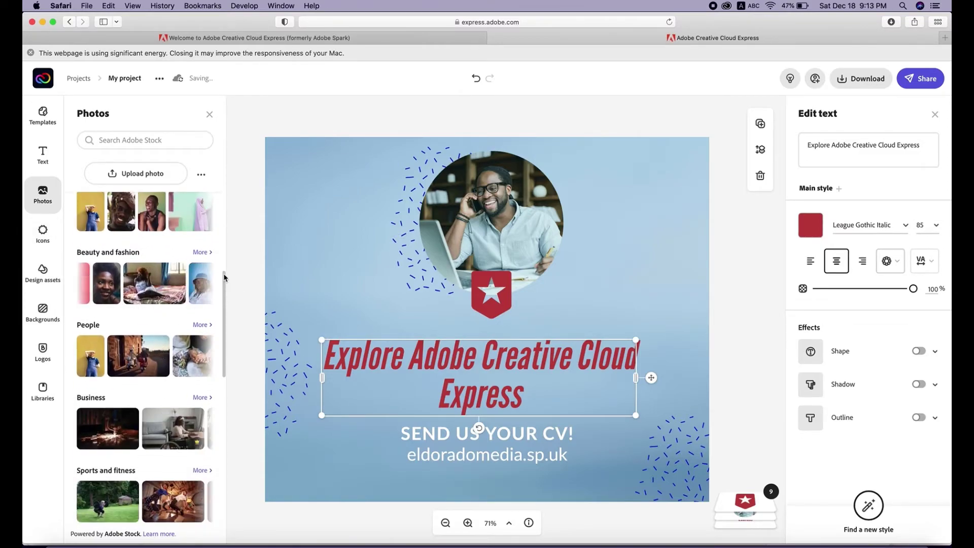
pyautogui.scroll(-5, 168, 309)
pyautogui.scroll(-4, 168, 312)
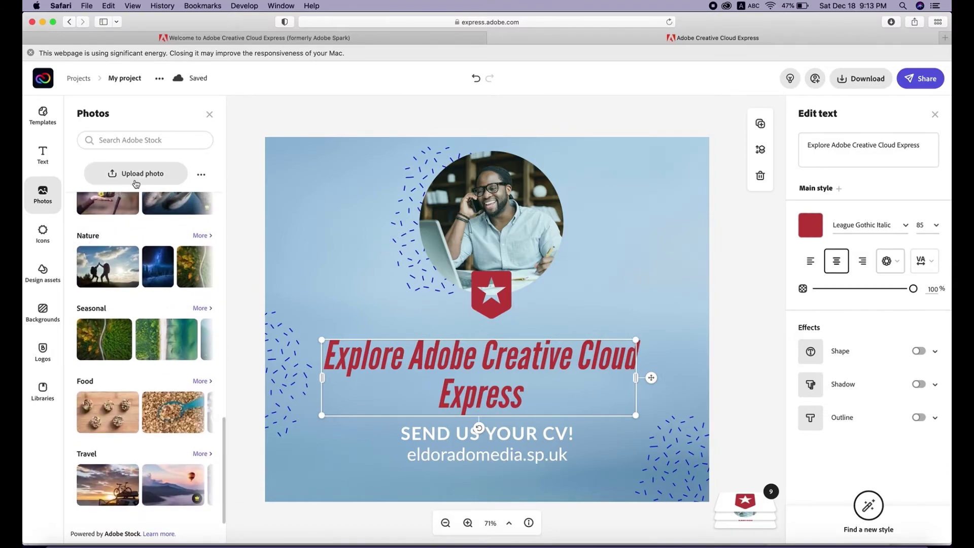
pyautogui.click(43, 312)
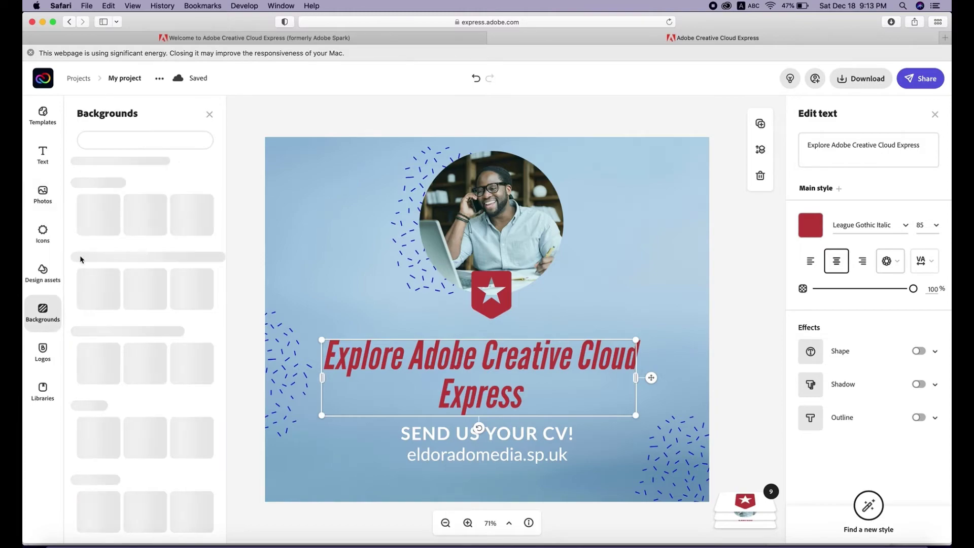
pyautogui.click(47, 279)
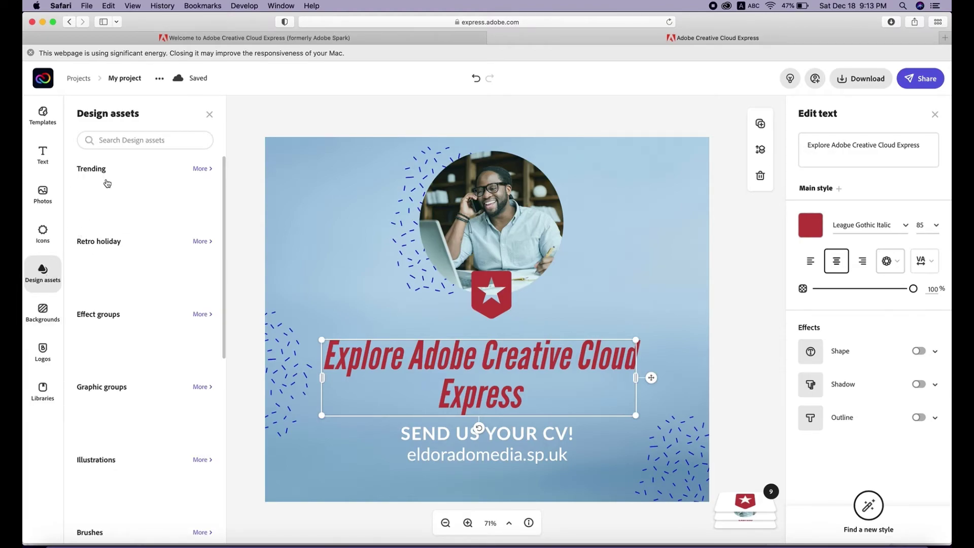
pyautogui.click(49, 360)
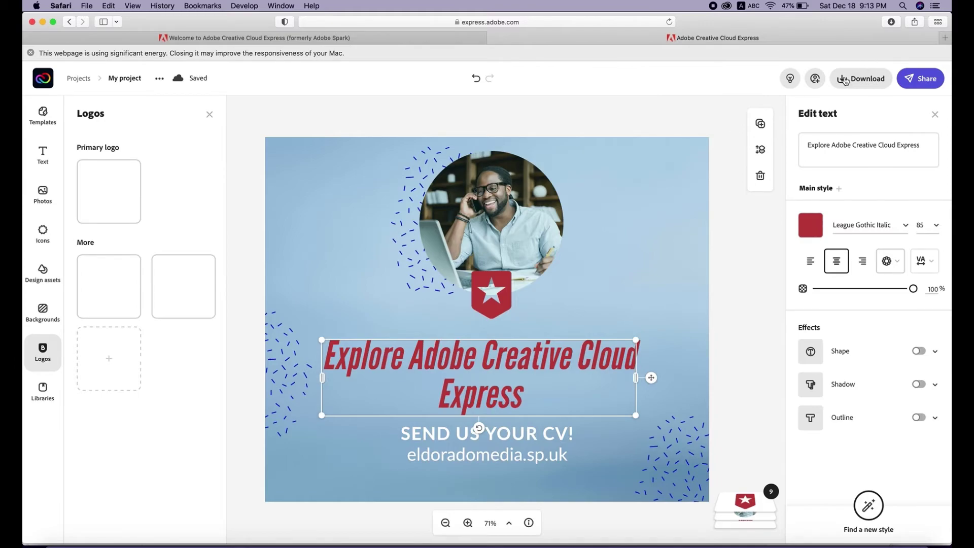
# Step: View the project's invitation and link-sharing options and the editor's tutorial and support links, leaving the background image selected
pyautogui.click(816, 79)
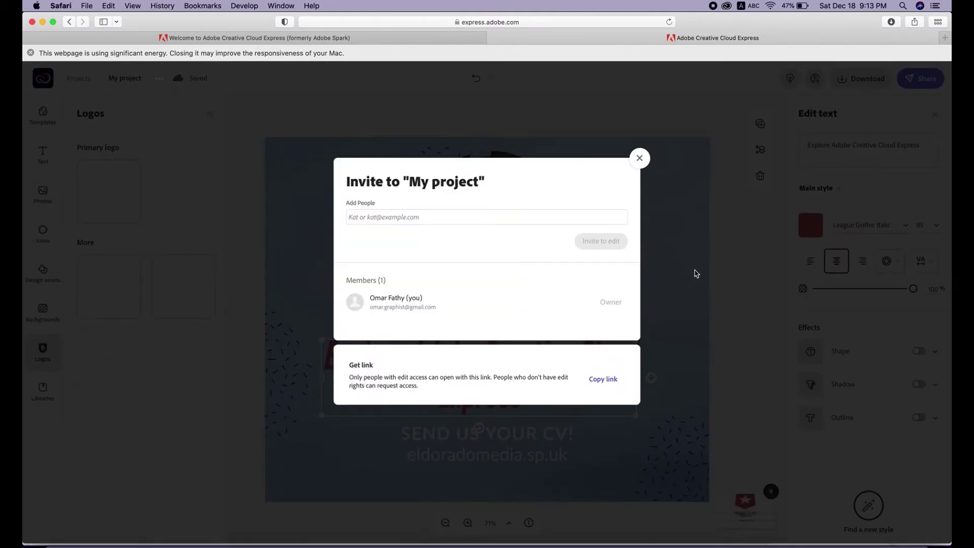
pyautogui.click(639, 159)
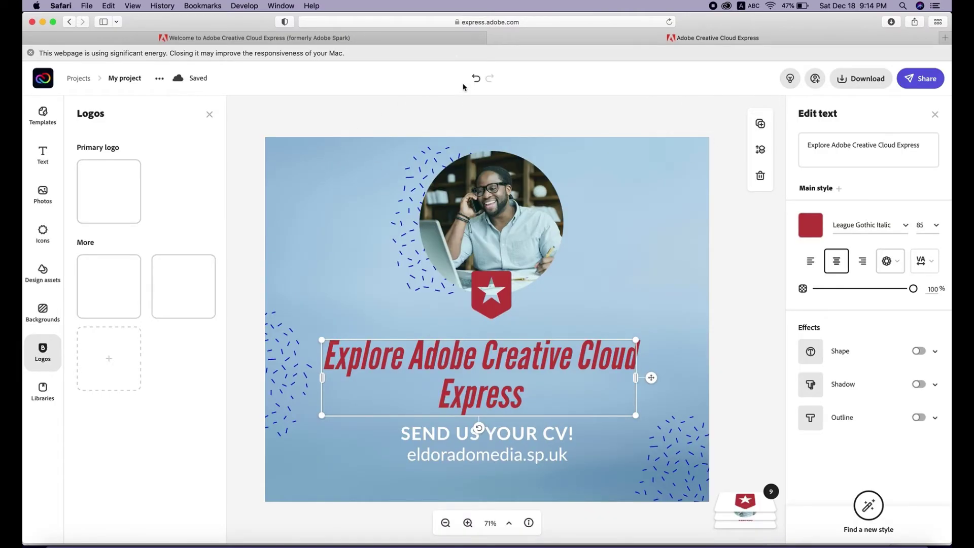
pyautogui.click(790, 80)
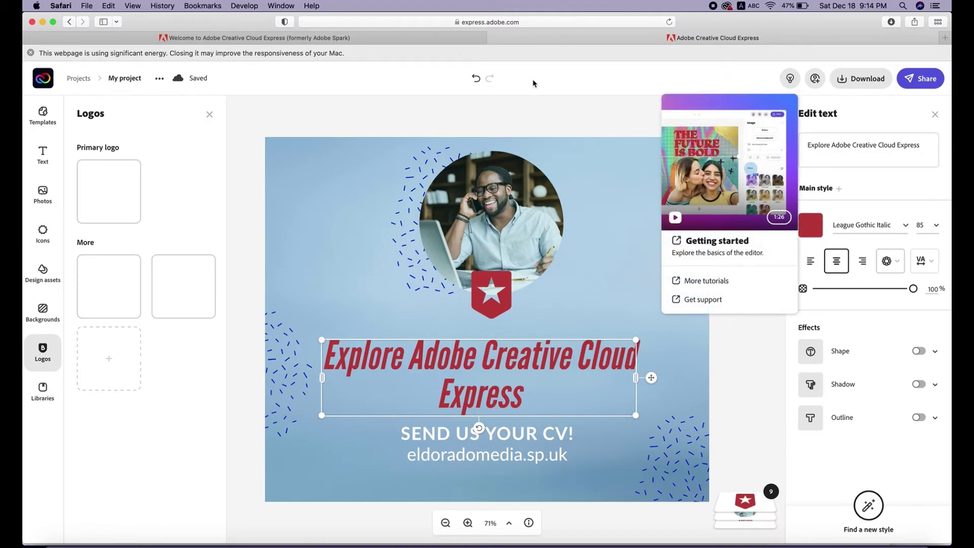
pyautogui.click(790, 80)
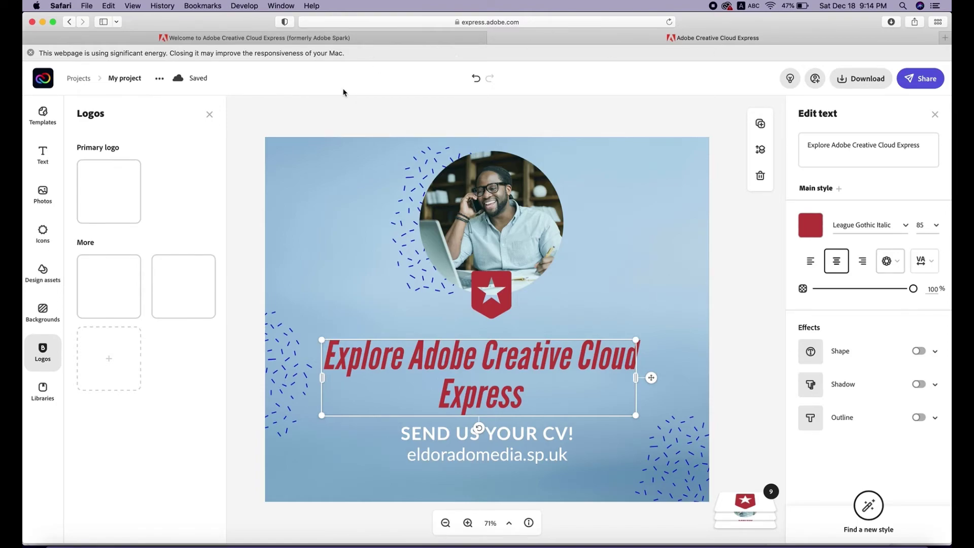
pyautogui.click(660, 236)
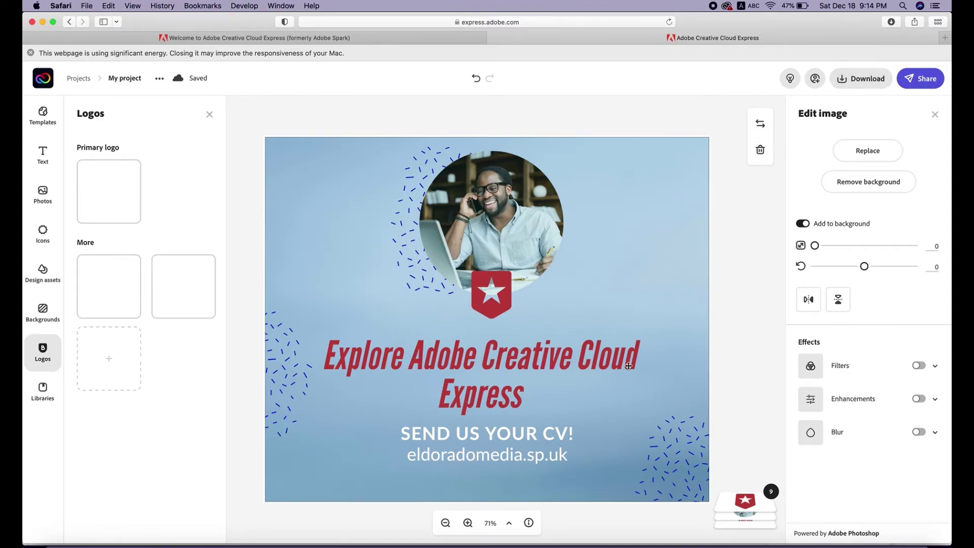
# Step: Leave the editor for the projects overview and review the new-project types and quick actions on offer
pyautogui.click(79, 79)
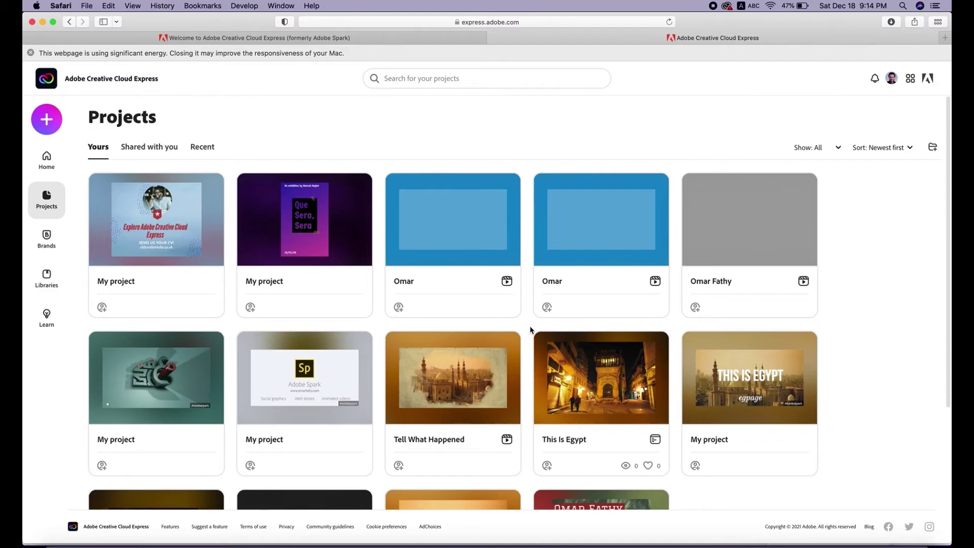
pyautogui.moveTo(502, 374)
pyautogui.click(49, 129)
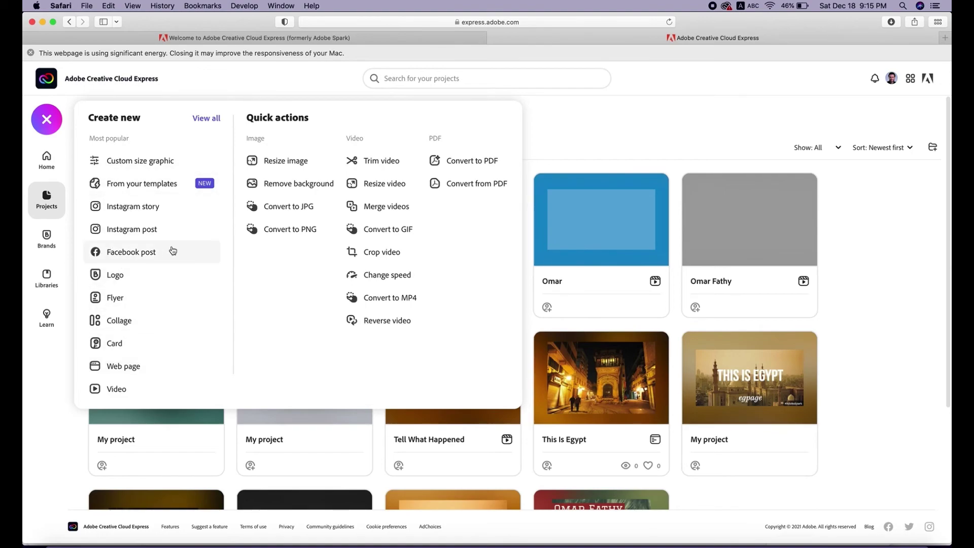
pyautogui.click(181, 80)
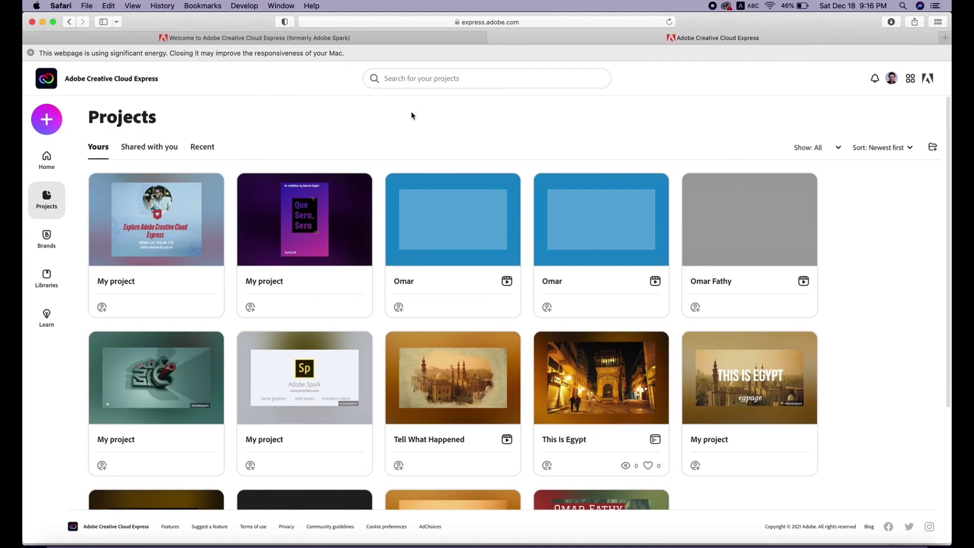
# Step: Return to the home page and browse the template categories from Instagram stories down to posters and logos
pyautogui.click(46, 160)
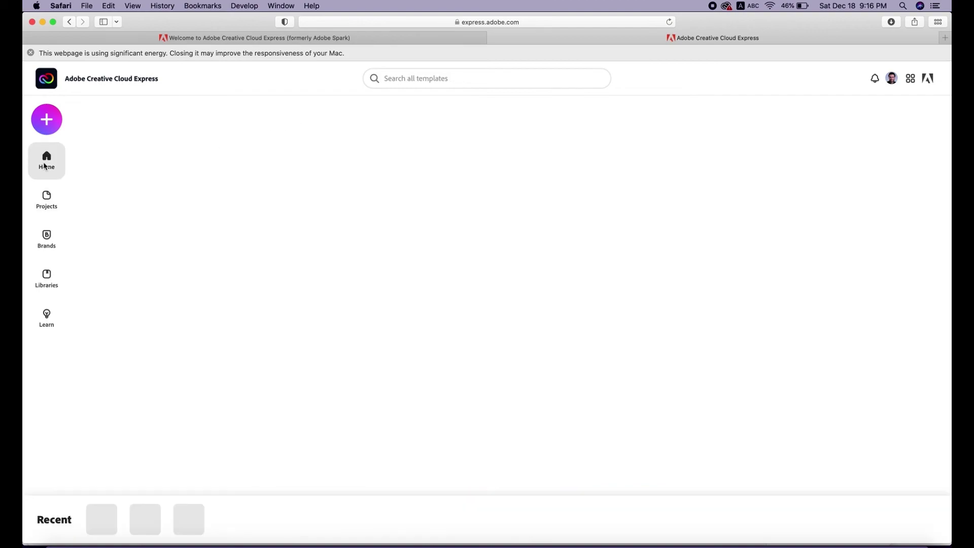
pyautogui.scroll(-10, 461, 302)
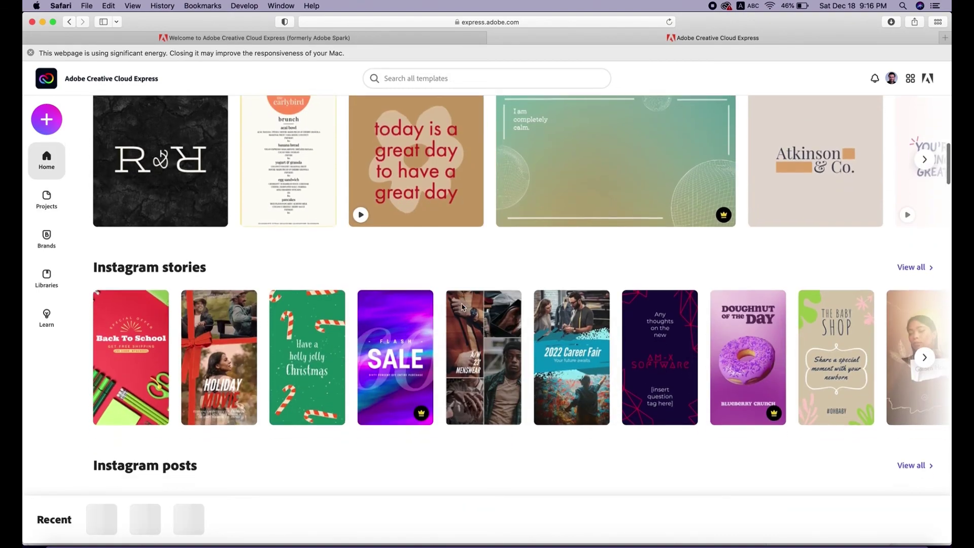
pyautogui.scroll(-6, 462, 307)
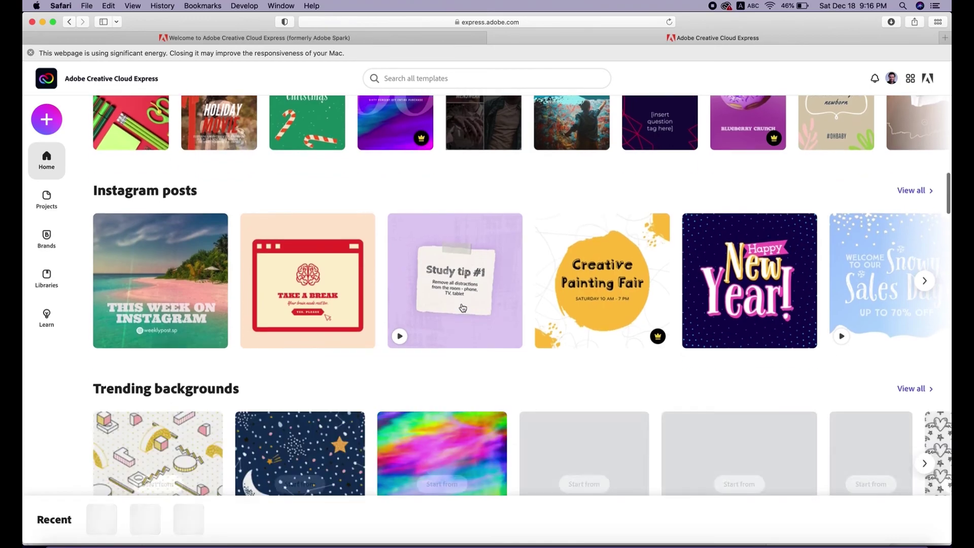
pyautogui.scroll(-7, 462, 307)
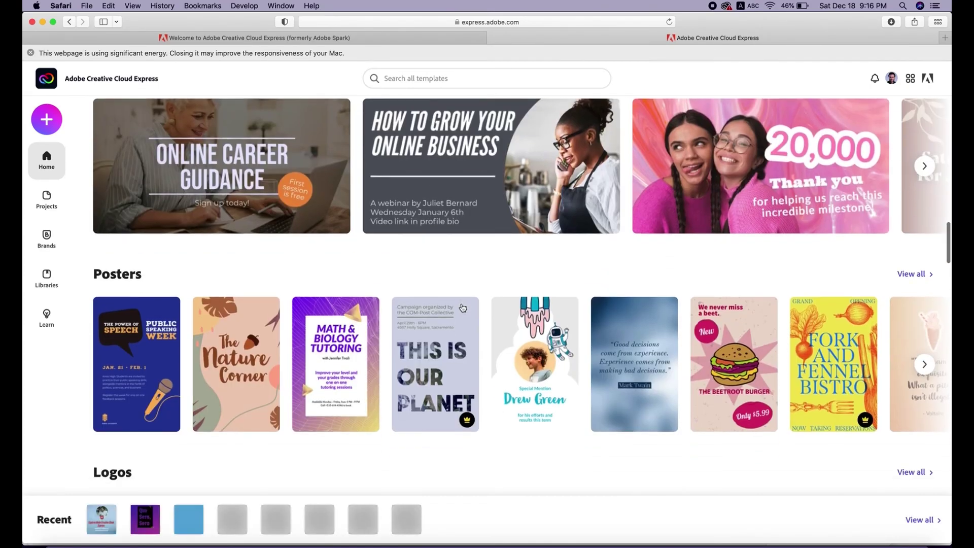
# Step: Look over the home page's poster and logo templates and the included apps, ending back at the new-project options
pyautogui.scroll(4, 463, 307)
pyautogui.scroll(-3, 462, 307)
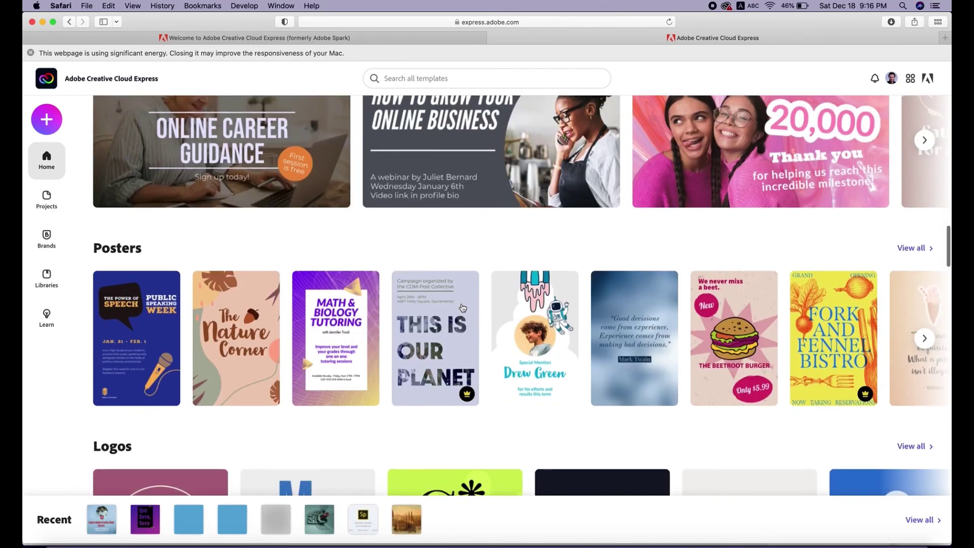
pyautogui.moveTo(463, 308)
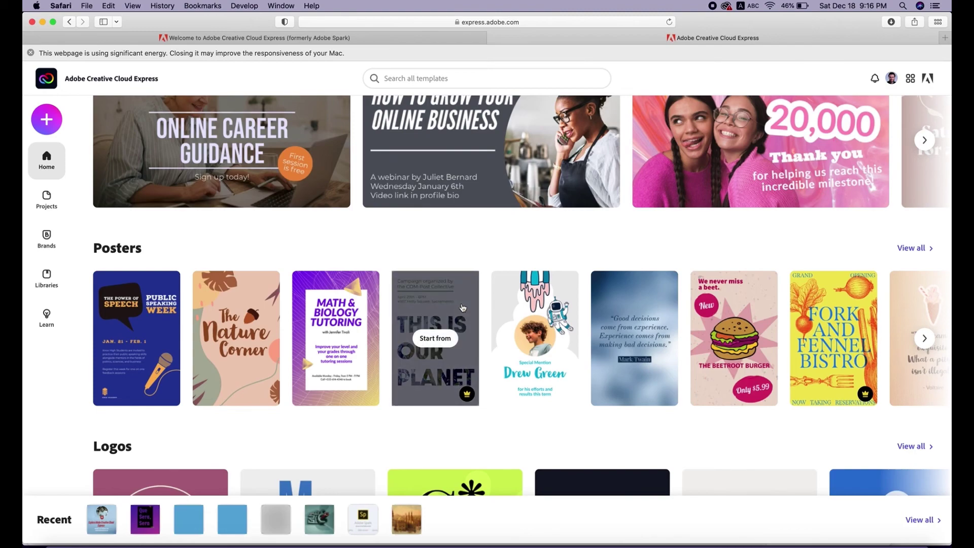
pyautogui.scroll(-3, 462, 308)
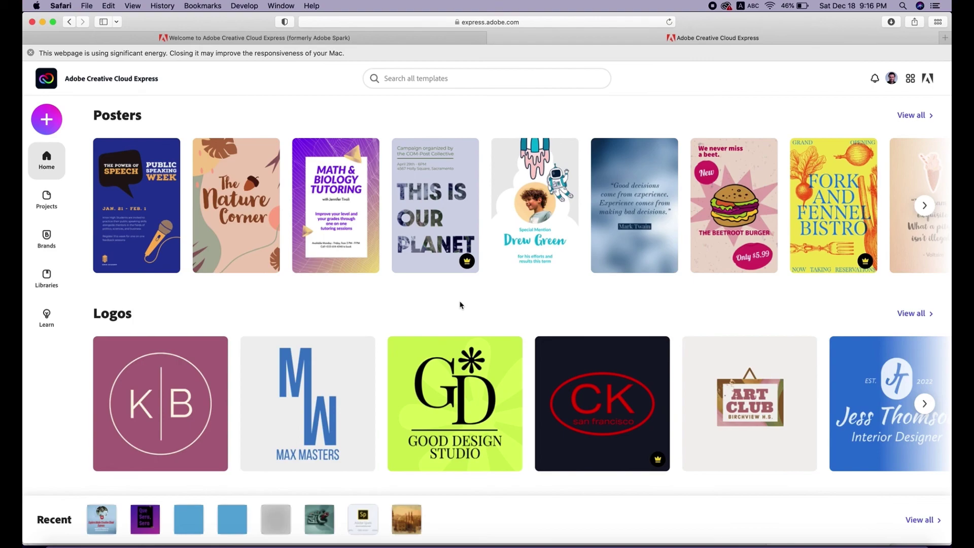
pyautogui.scroll(-5, 460, 305)
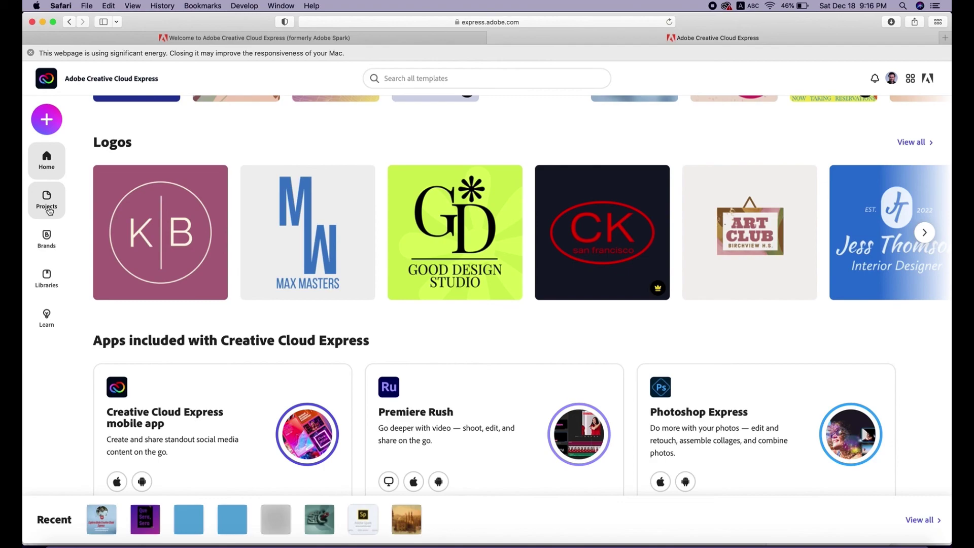
pyautogui.scroll(3, 175, 144)
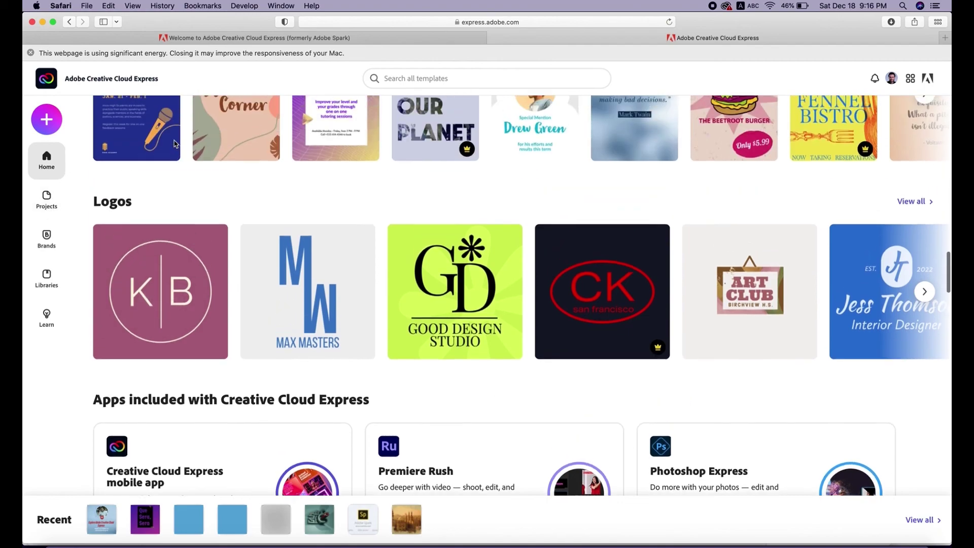
pyautogui.scroll(10, 175, 144)
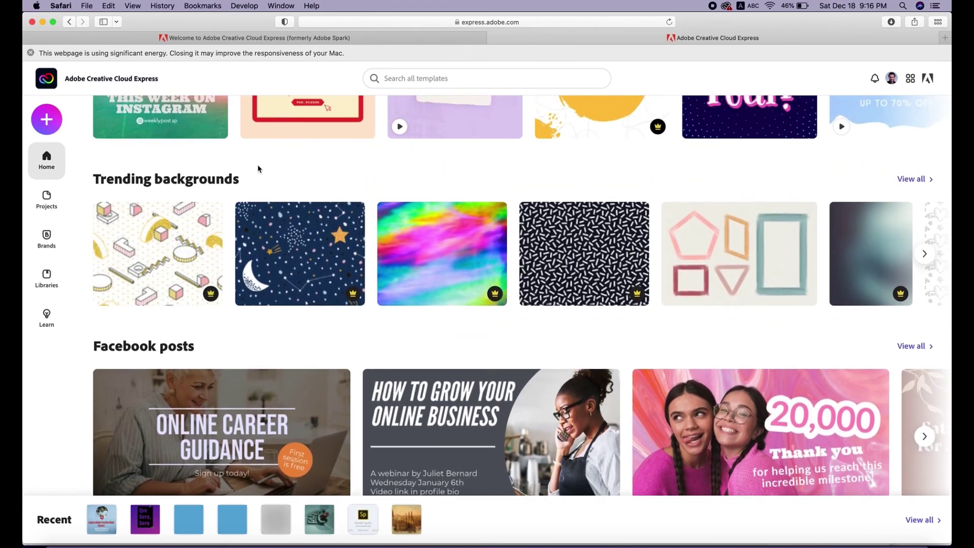
pyautogui.scroll(6, 258, 167)
pyautogui.scroll(12, 258, 167)
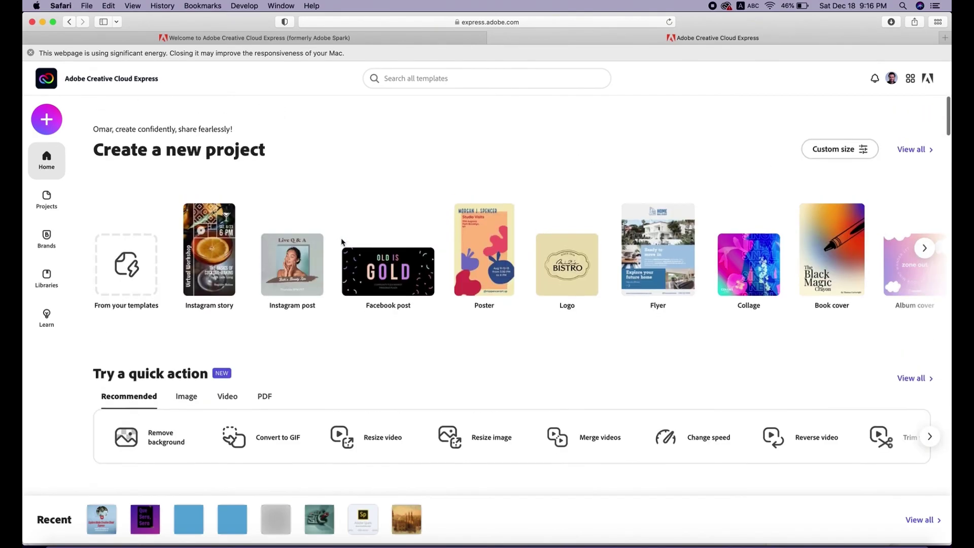